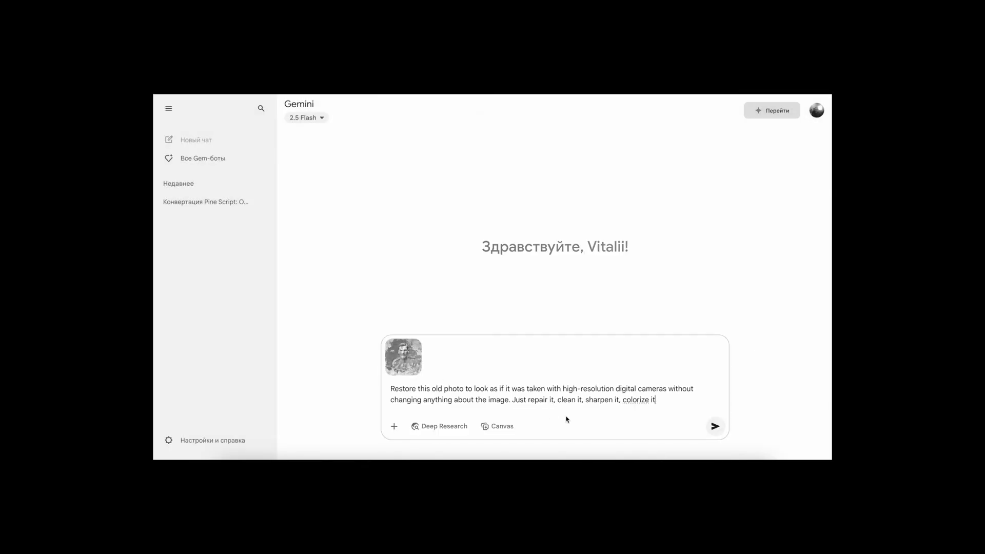
# Send the damaged soldier photo and restore prompt to Gemini, then scroll through its grayscale reply.
pyautogui.click(716, 426)
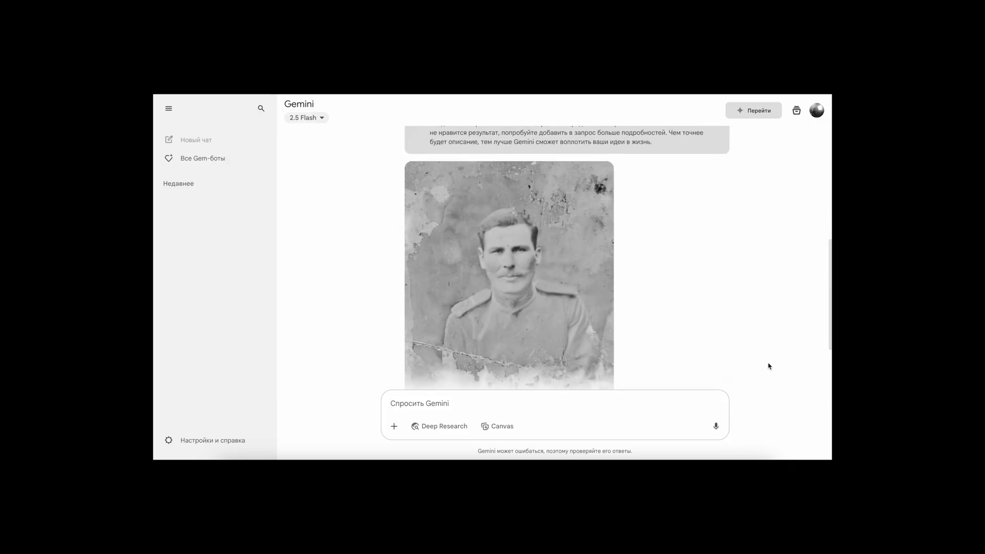
pyautogui.scroll(-2, 767, 365)
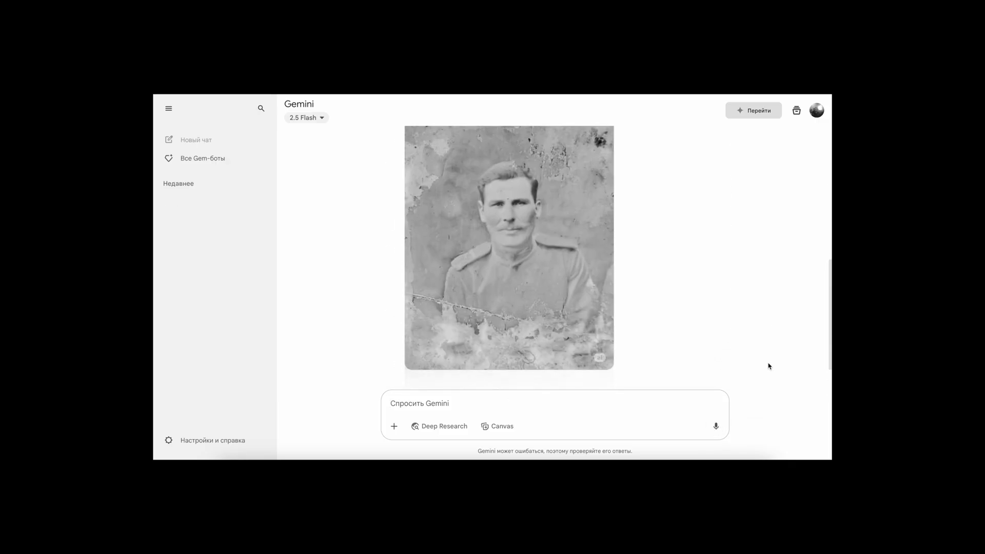
pyautogui.scroll(2, 503, 267)
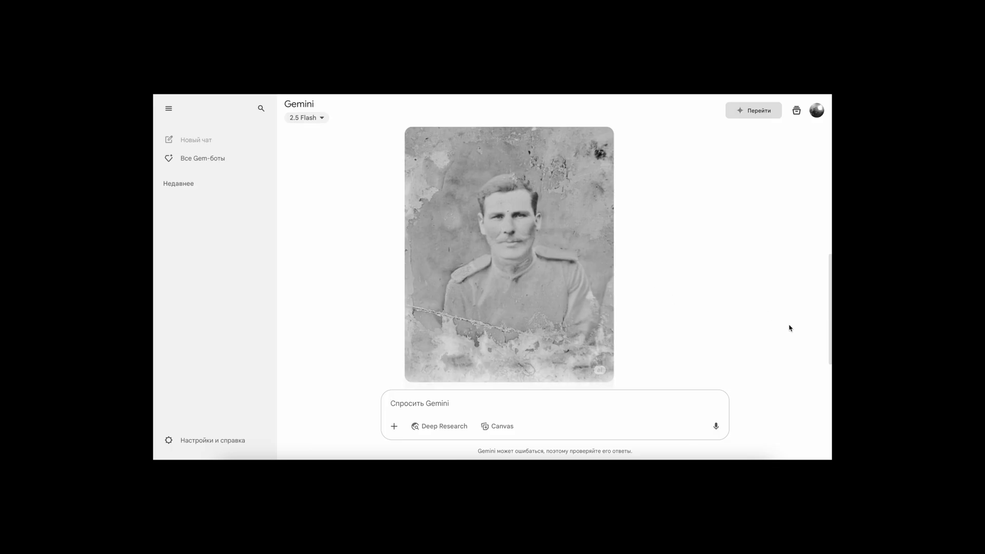
pyautogui.scroll(-1, 789, 326)
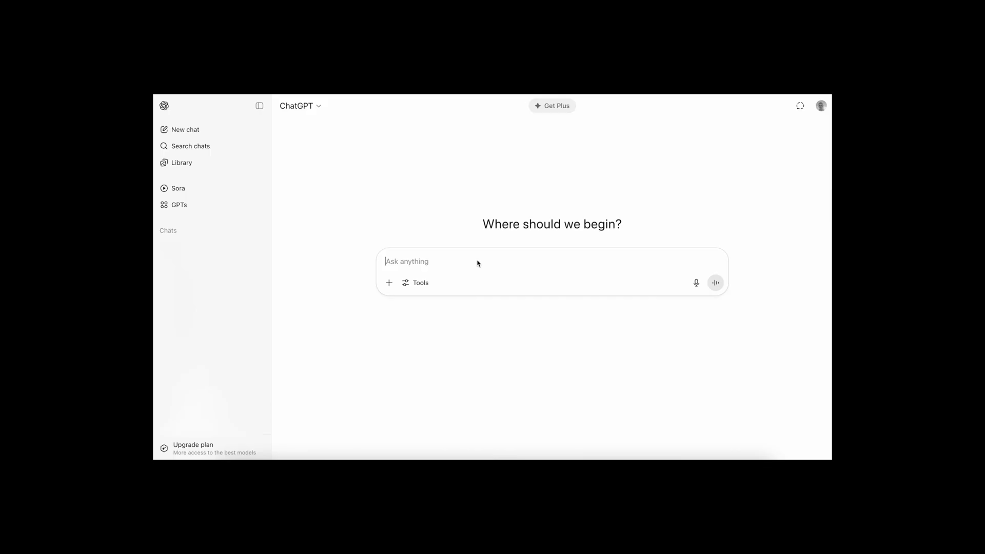
# Attach the Gemini_Generated_Image PNG, paste the restore prompt, and send it to ChatGPT.
pyautogui.click(389, 282)
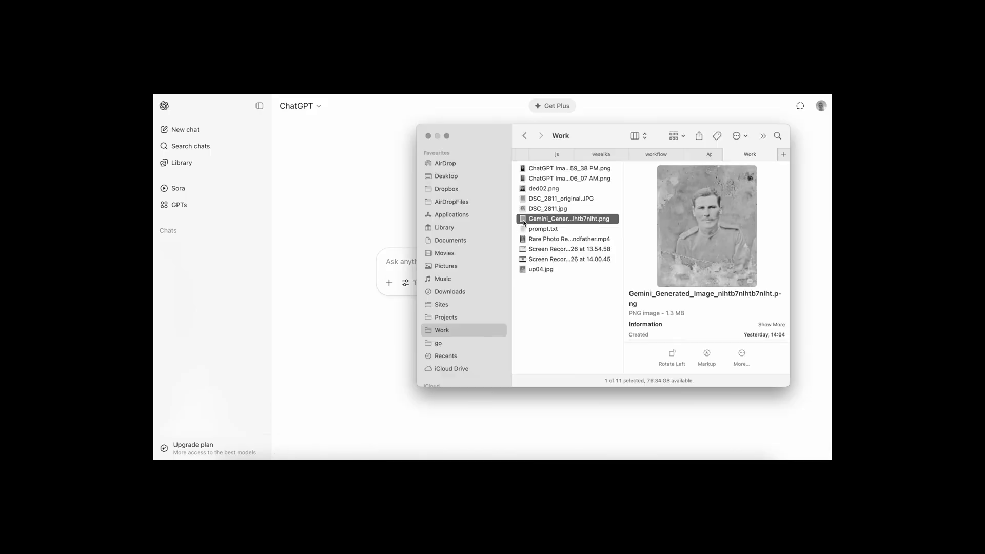
pyautogui.click(746, 359)
pyautogui.write('Restore this old photo to look as if it was taken with high-resolution digital cameras without changing anything about the image. Just repair it, clean it, sharpen it, colorise it')
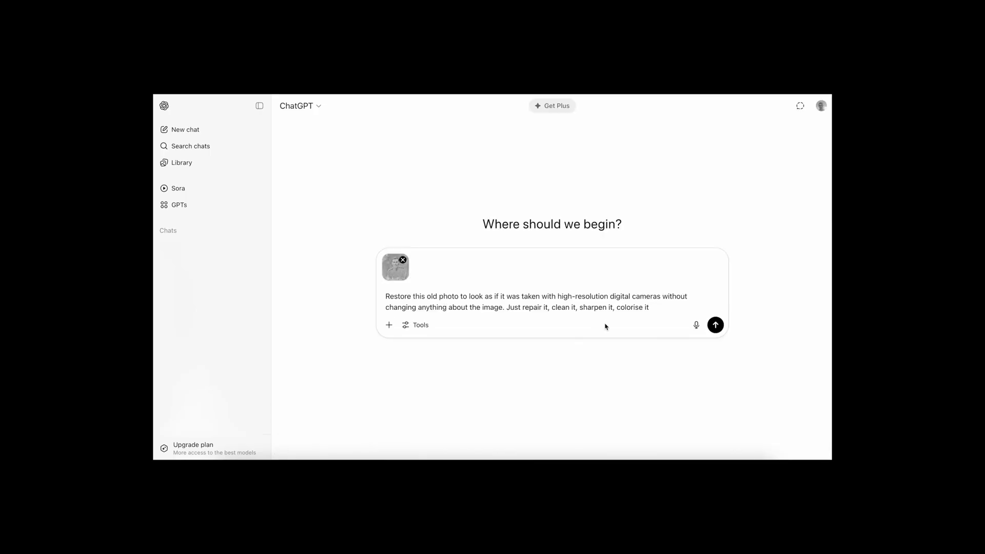
pyautogui.press('Return')
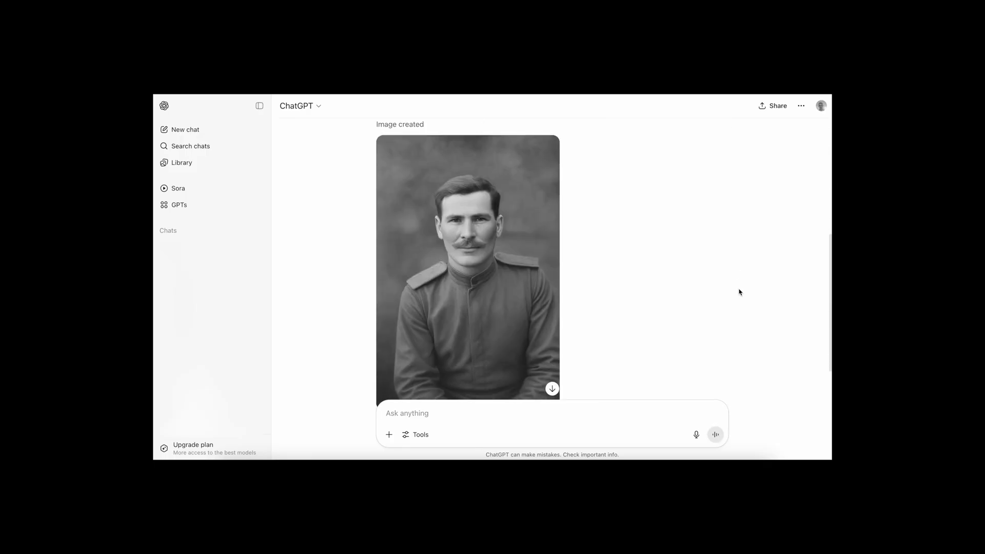
pyautogui.scroll(5, 739, 292)
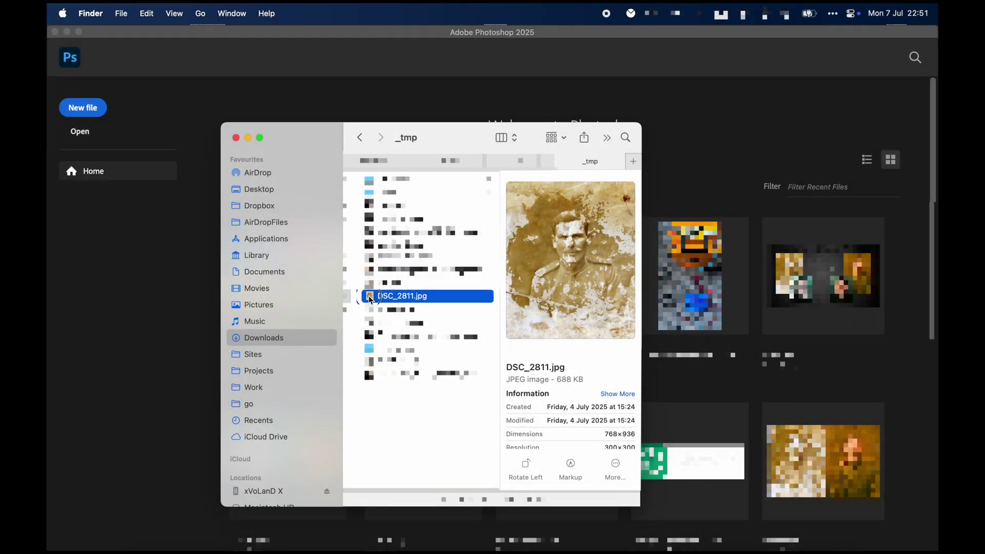
# Open DSC_2811.jpg and duplicate its Background layer twice.
pyautogui.moveTo(369, 298); pyautogui.dragTo(145, 286)
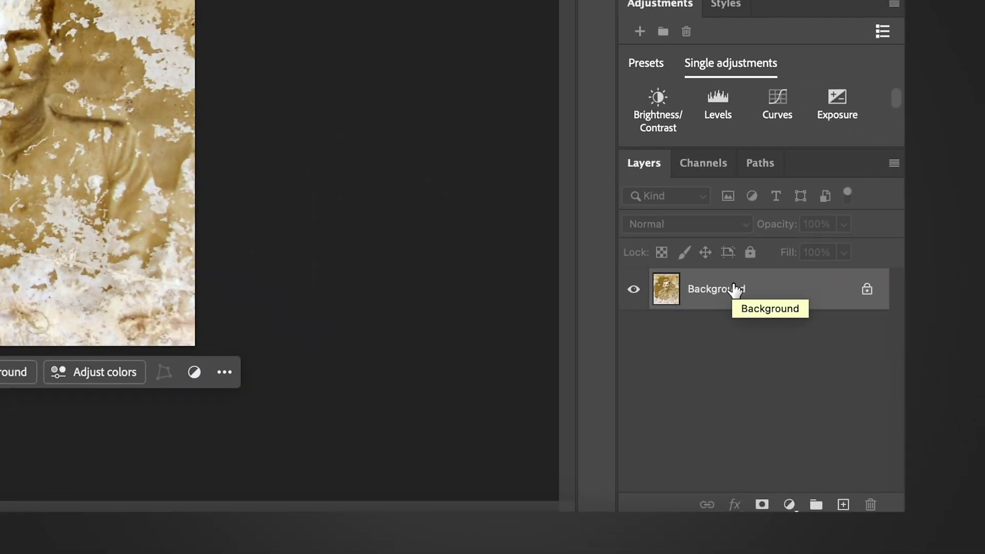
pyautogui.click(839, 422)
pyautogui.moveTo(734, 289); pyautogui.dragTo(842, 503)
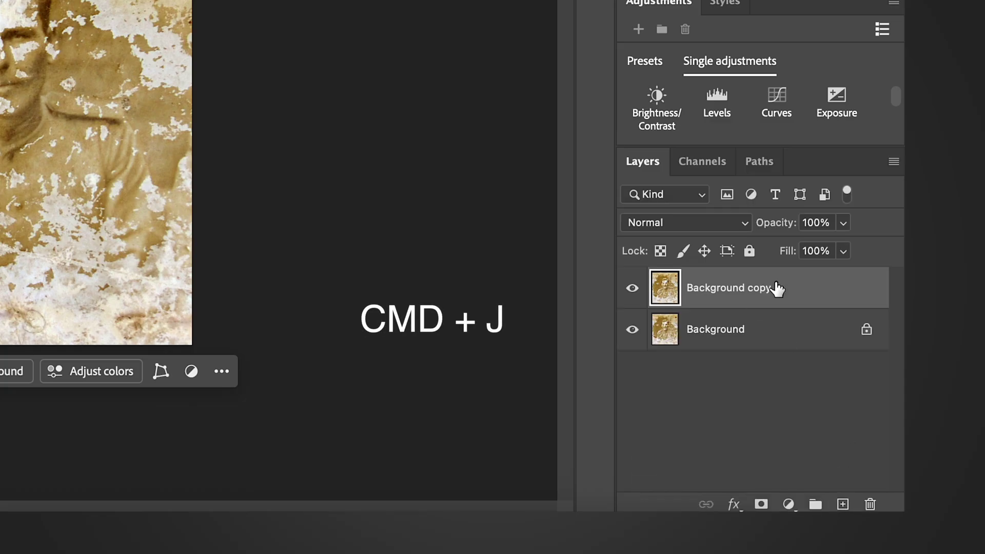
pyautogui.moveTo(774, 288); pyautogui.dragTo(843, 505)
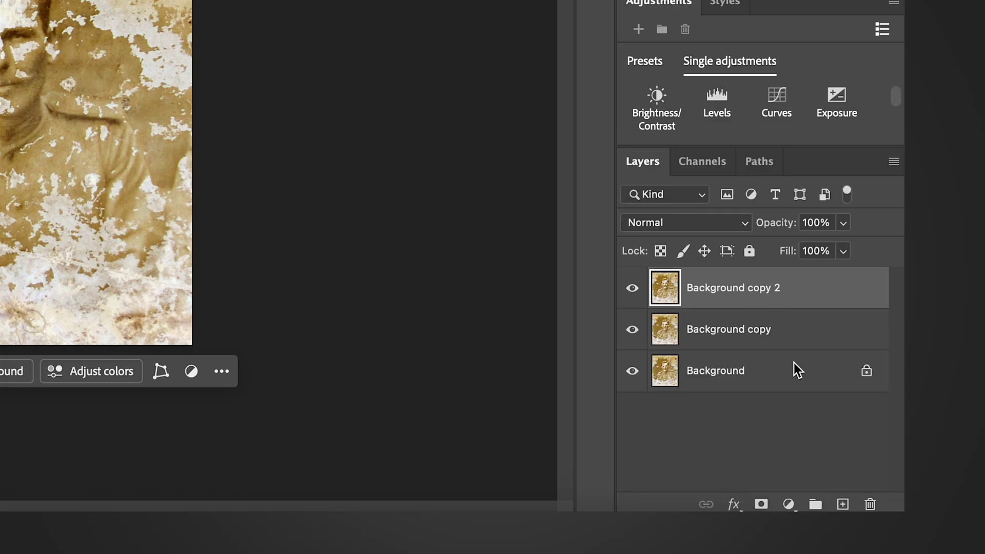
# Select both background copies and start a new layer group from them.
pyautogui.keyDown('shift'); pyautogui.click(787, 328); pyautogui.keyUp('shift')
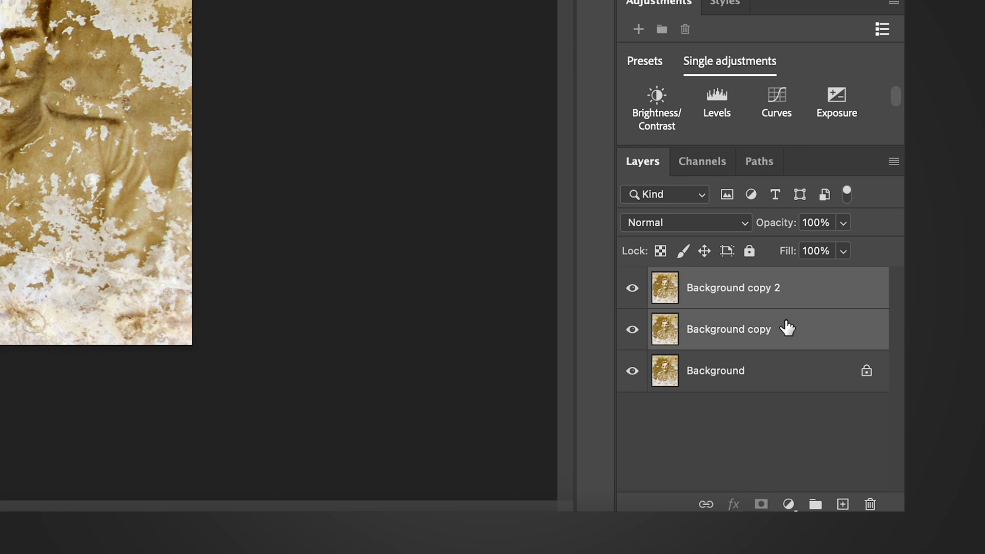
pyautogui.rightClick(787, 328)
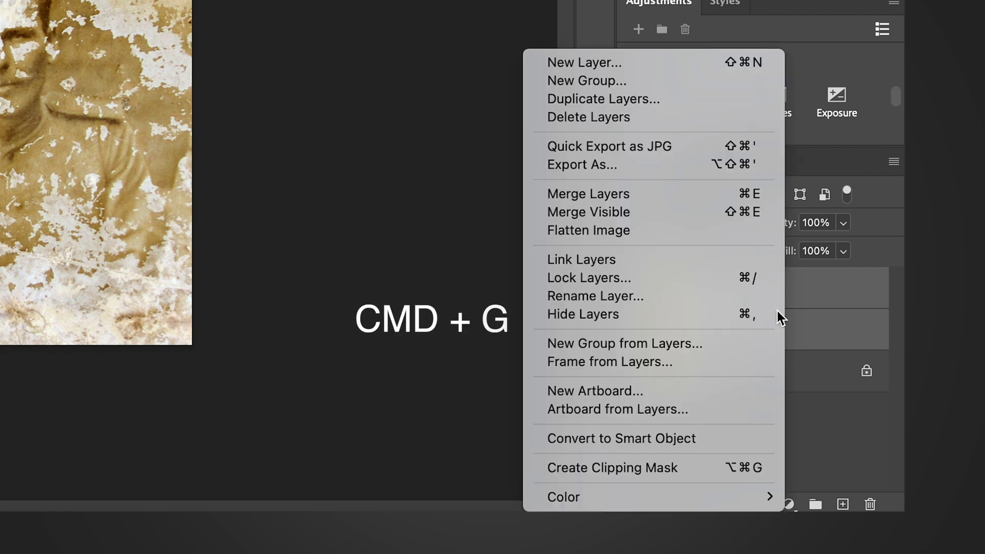
pyautogui.click(669, 93)
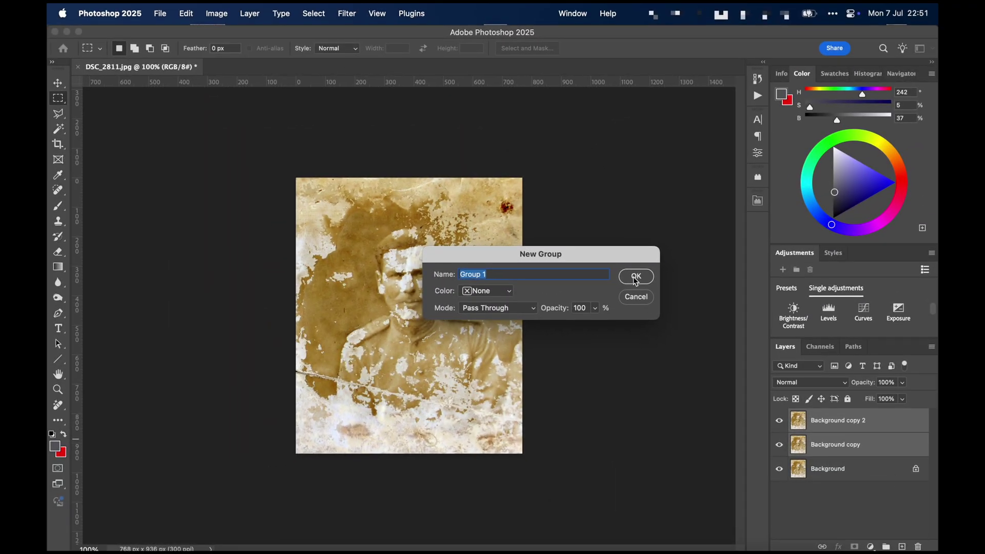
# Confirm Group 1 and move both background copies into it.
pyautogui.click(636, 277)
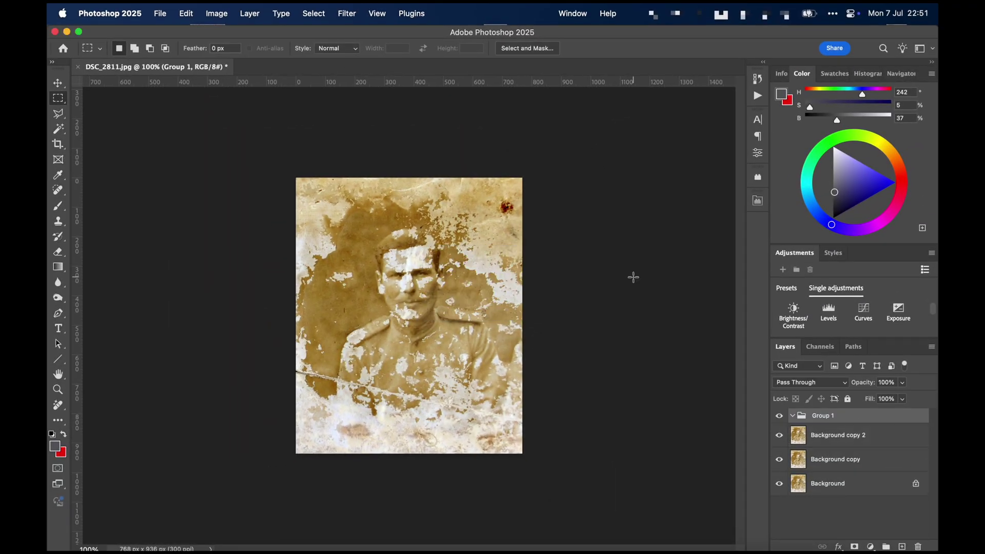
pyautogui.click(846, 443)
pyautogui.keyDown('shift'); pyautogui.click(835, 458); pyautogui.keyUp('shift')
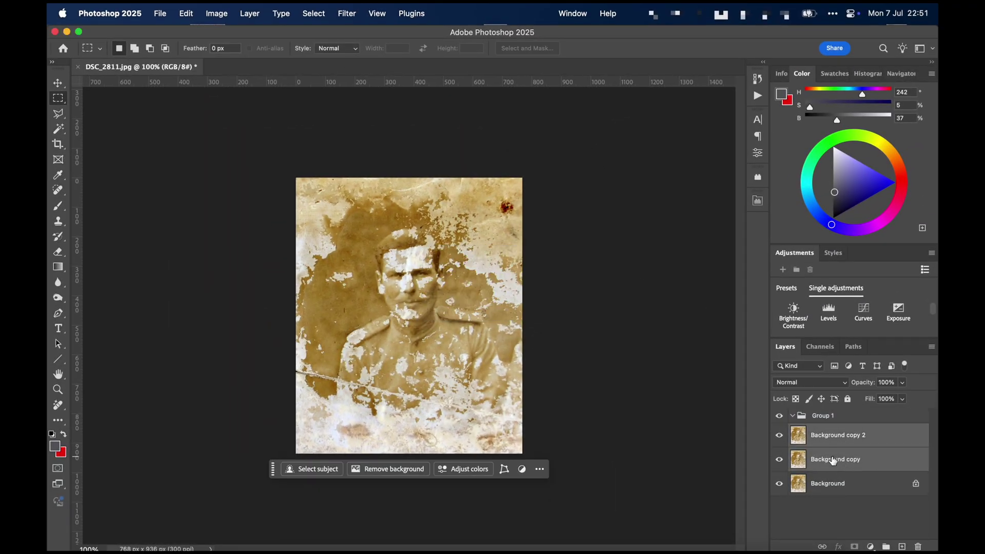
pyautogui.moveTo(835, 458); pyautogui.dragTo(828, 418)
pyautogui.click(830, 422)
# Invert Background copy 2 and set its blend mode to Vivid Light.
pyautogui.click(835, 431)
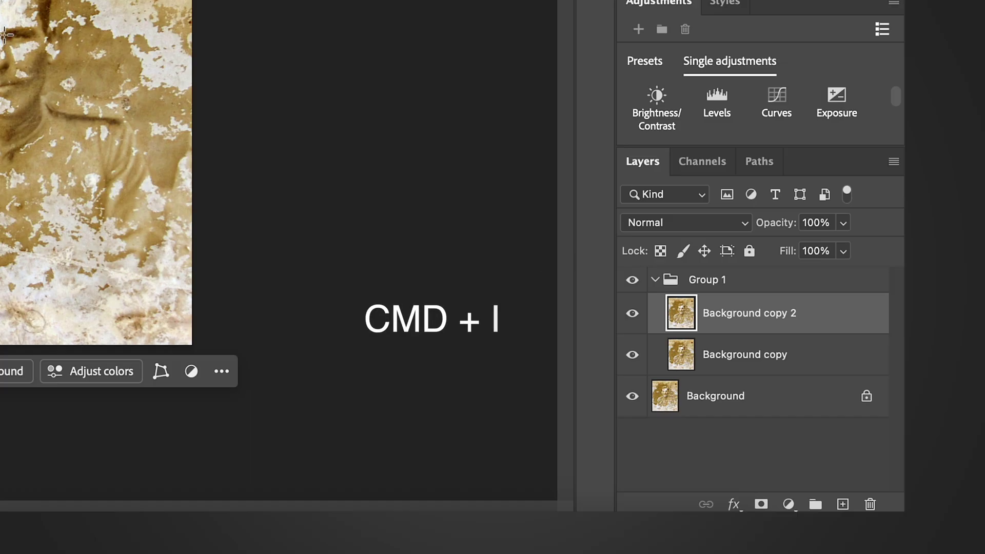
pyautogui.scroll(3, 9, 38)
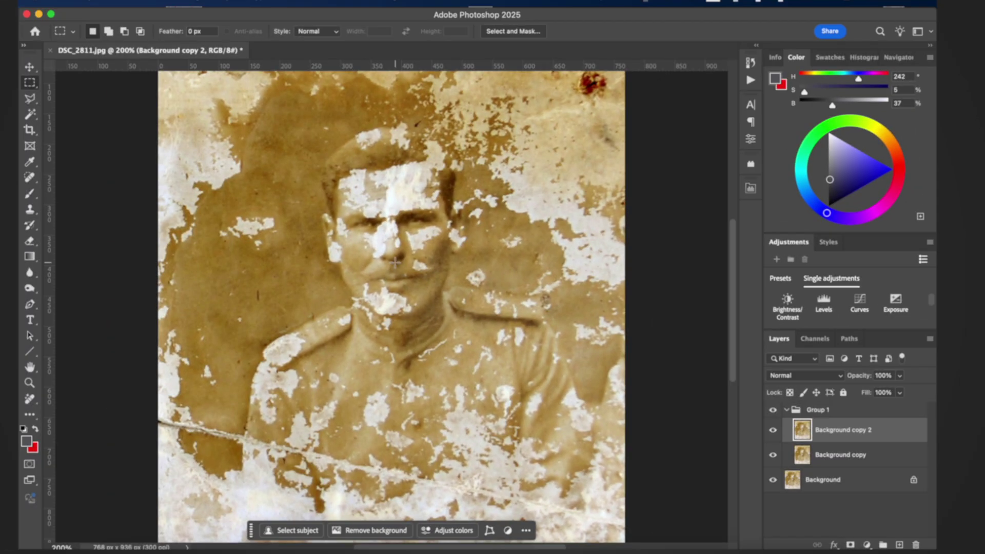
pyautogui.press('super+i')
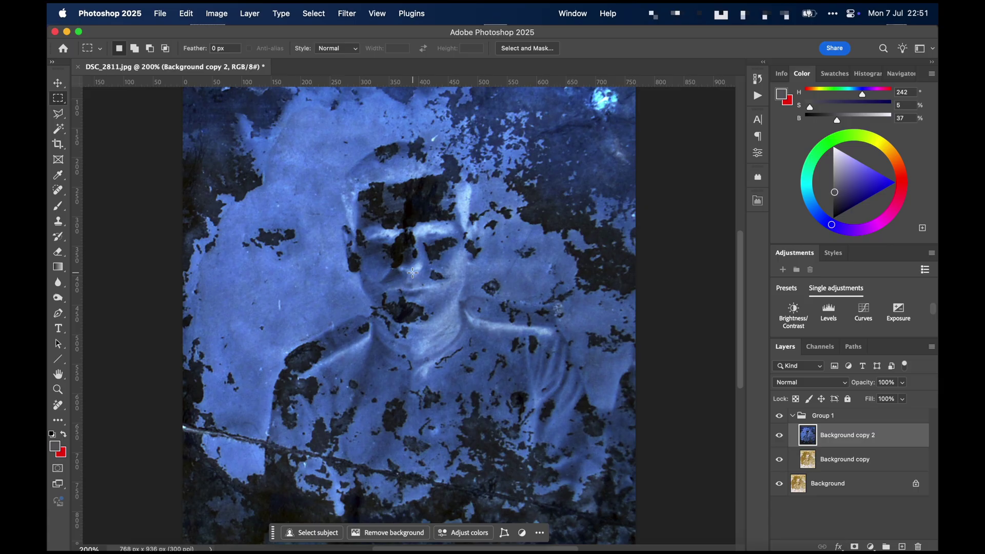
pyautogui.click(57, 86)
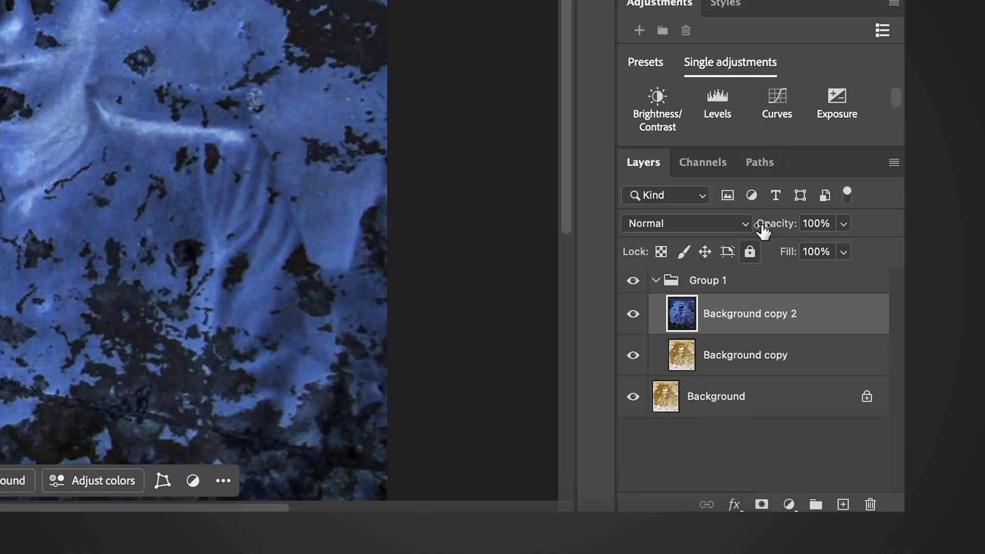
pyautogui.click(752, 224)
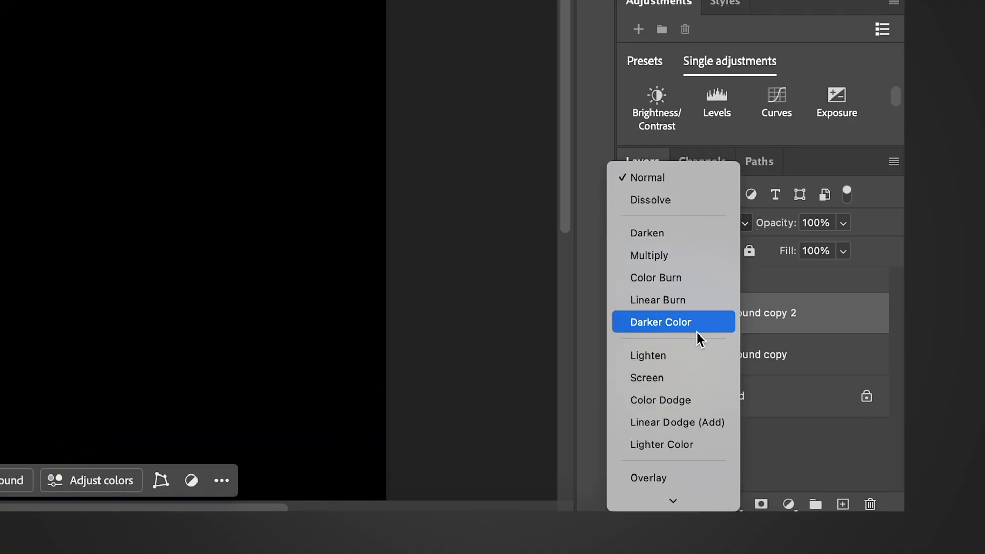
pyautogui.scroll(-3, 697, 333)
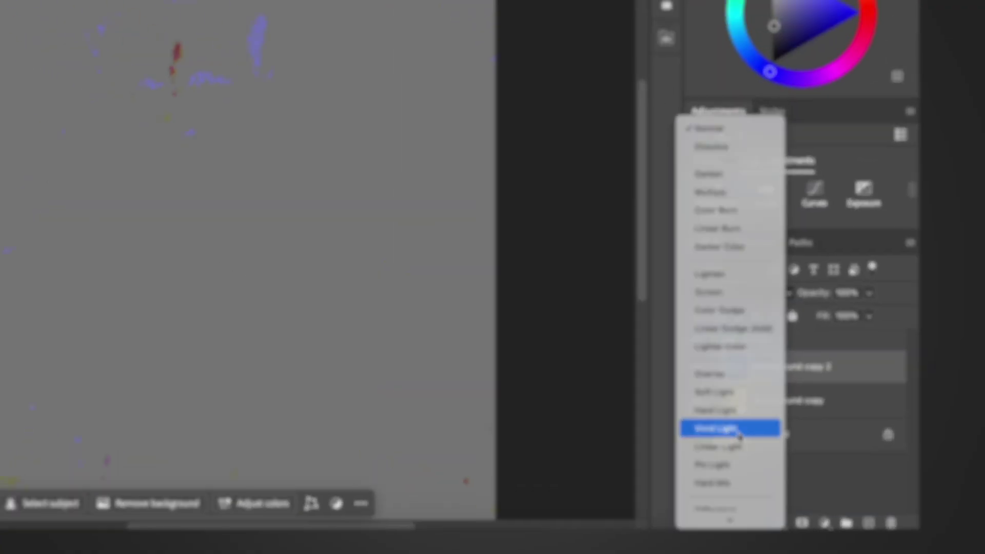
pyautogui.click(739, 434)
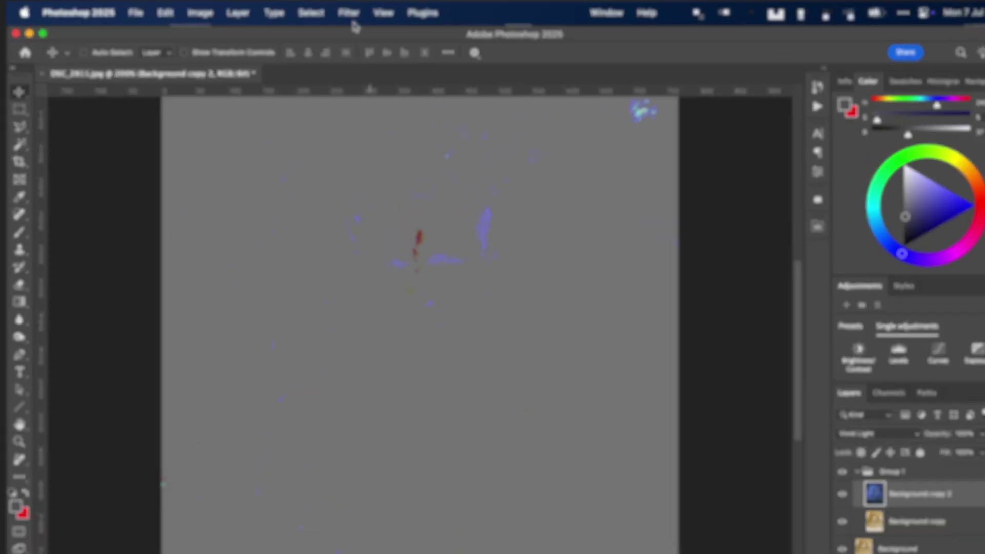
# Apply a Gaussian Blur with a 2.4 px radius to Background copy 2.
pyautogui.click(346, 14)
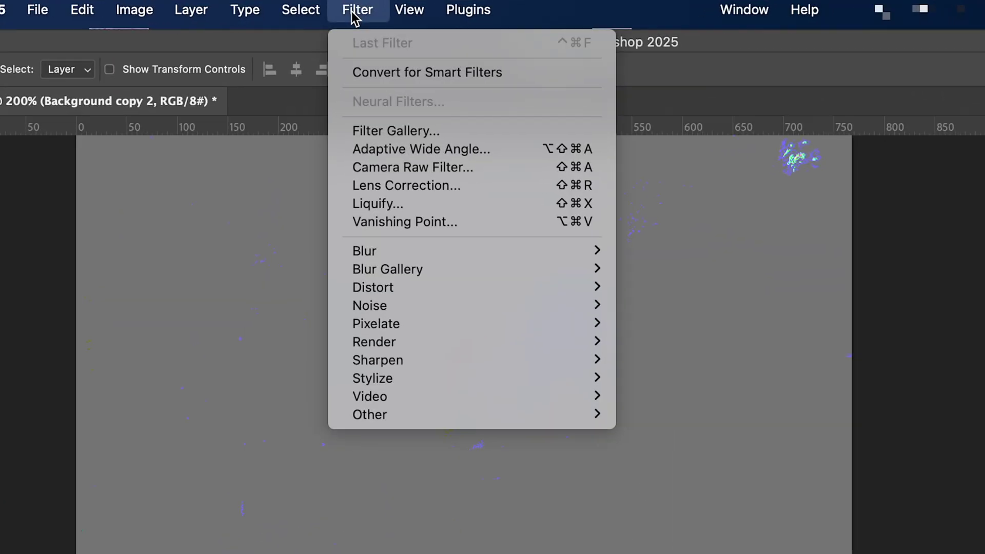
pyautogui.moveTo(554, 269)
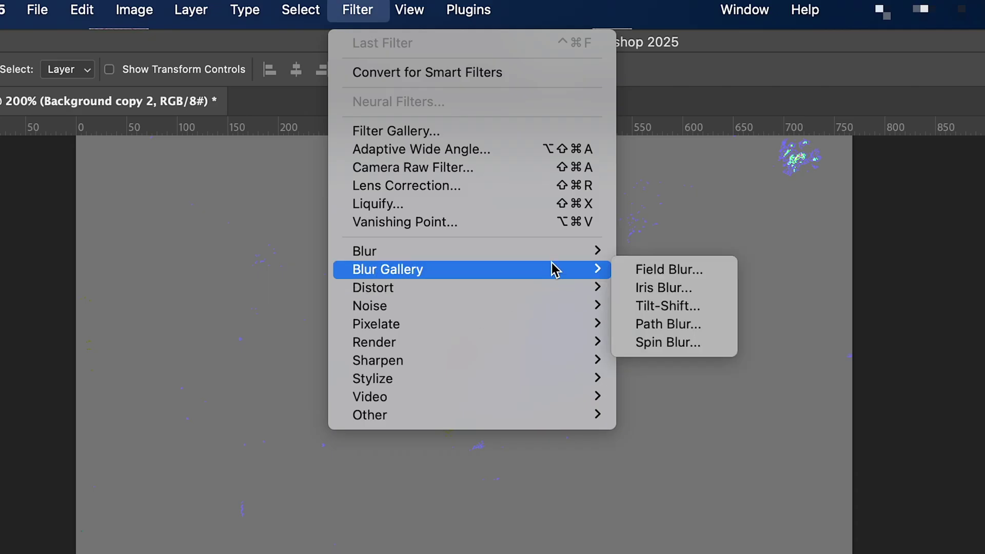
pyautogui.moveTo(556, 252)
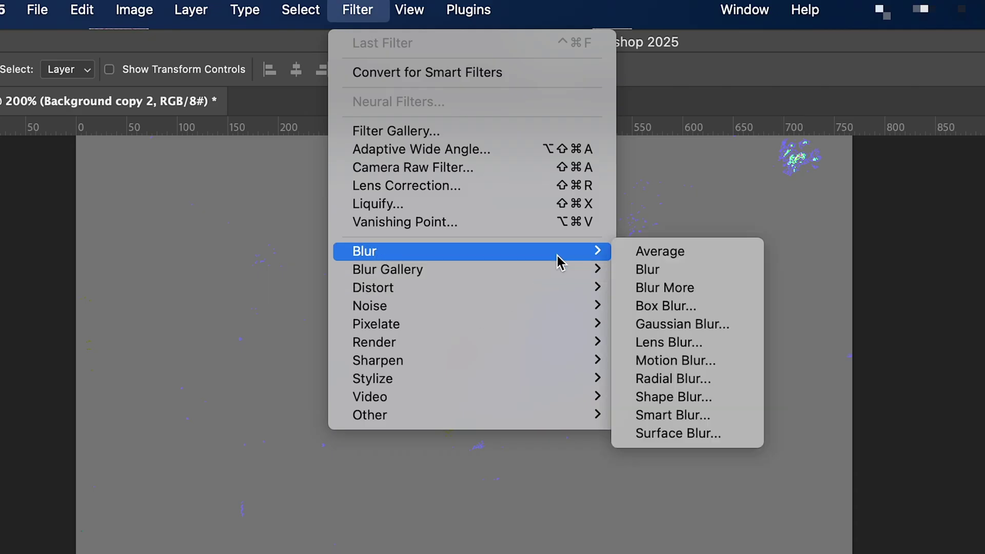
pyautogui.click(680, 324)
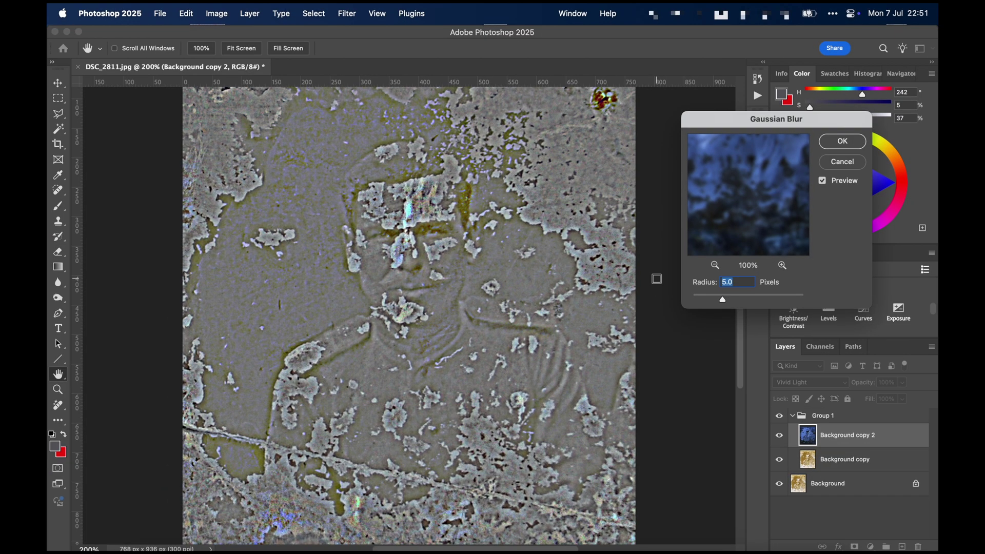
pyautogui.moveTo(717, 300); pyautogui.dragTo(717, 301)
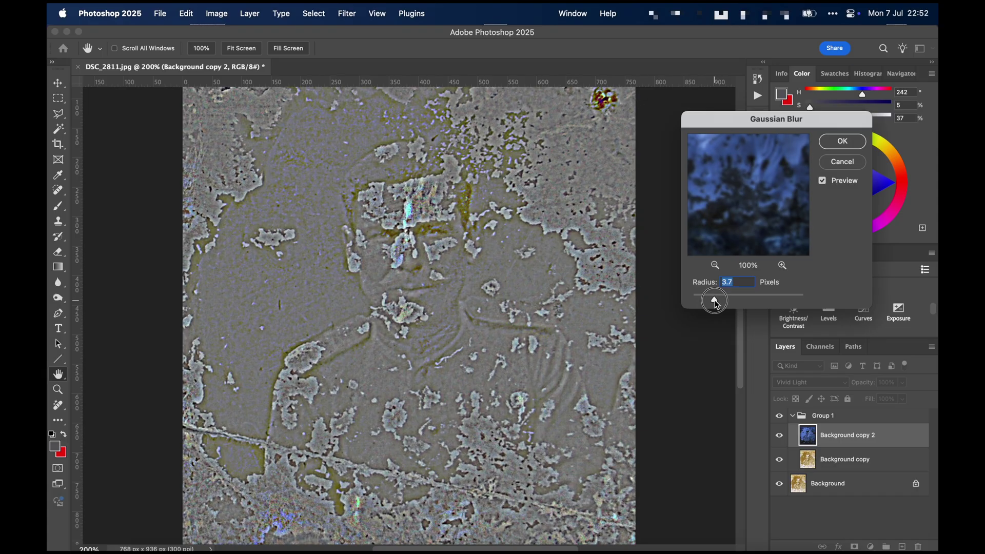
pyautogui.moveTo(713, 304); pyautogui.dragTo(701, 296)
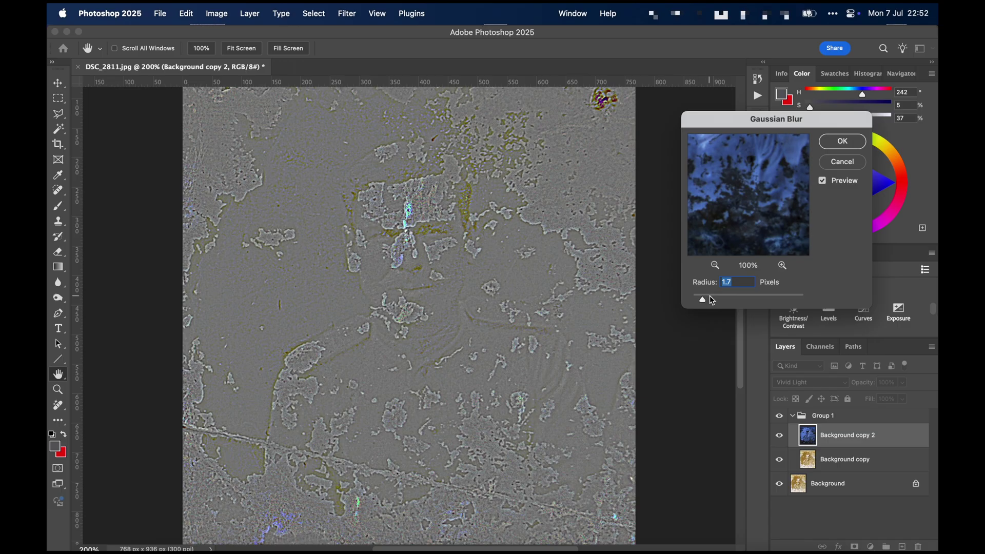
pyautogui.click(708, 301)
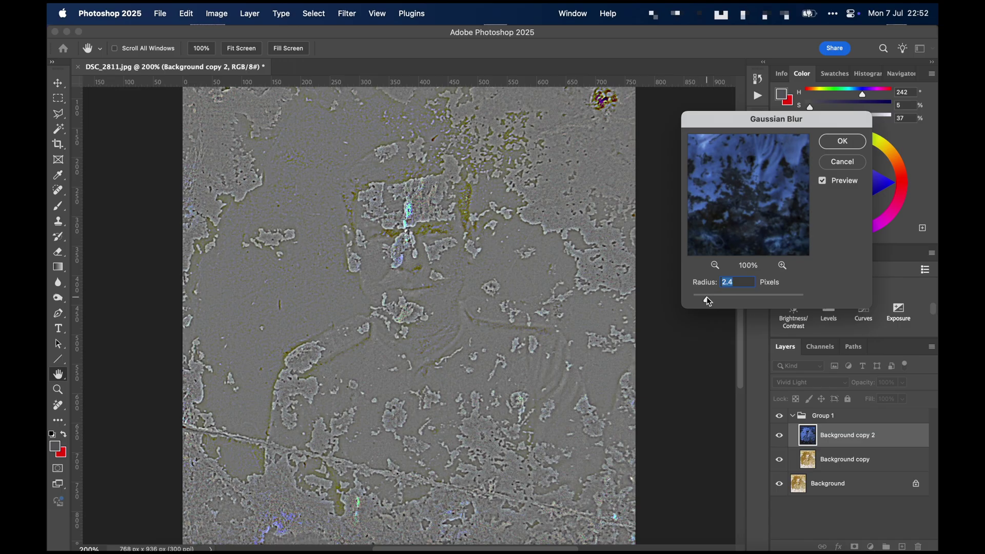
pyautogui.click(833, 144)
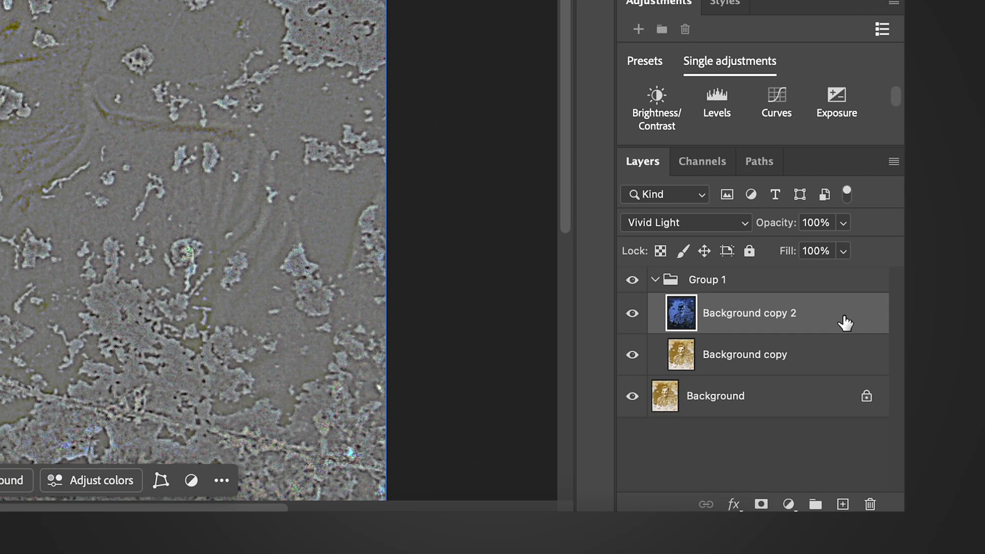
# Collapse Group 1, set its blend mode to Overlay, and zoom out to view the photo.
pyautogui.click(710, 353)
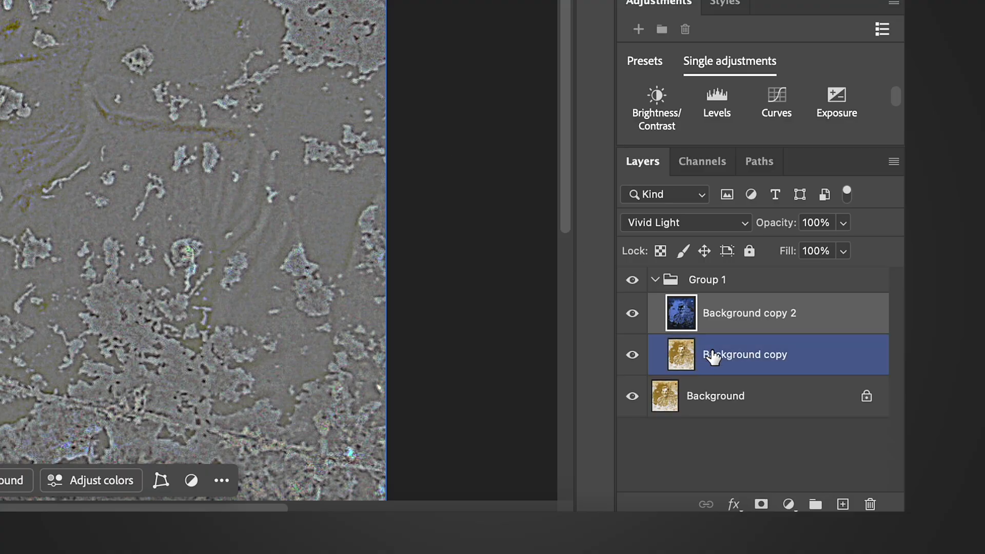
pyautogui.click(752, 285)
pyautogui.click(653, 280)
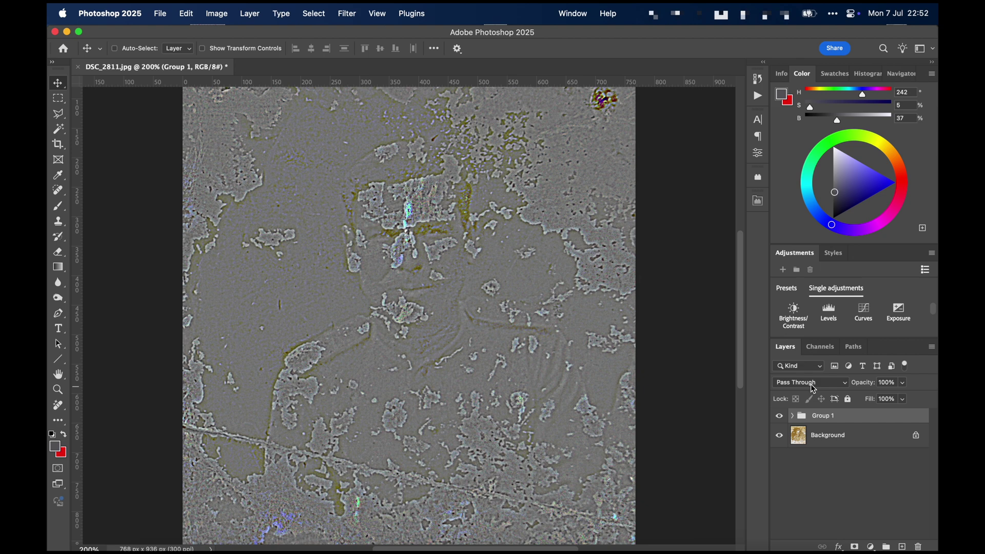
pyautogui.click(813, 388)
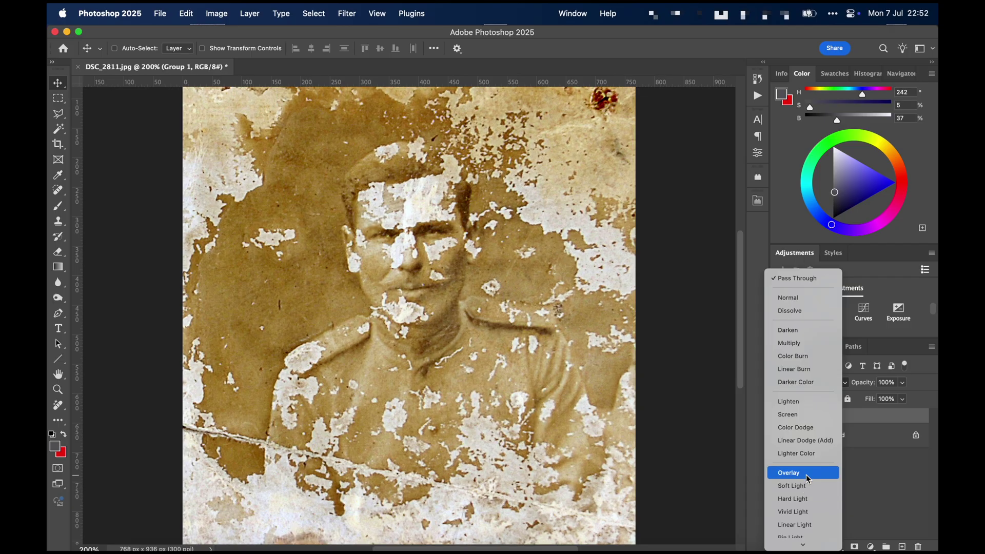
pyautogui.click(808, 473)
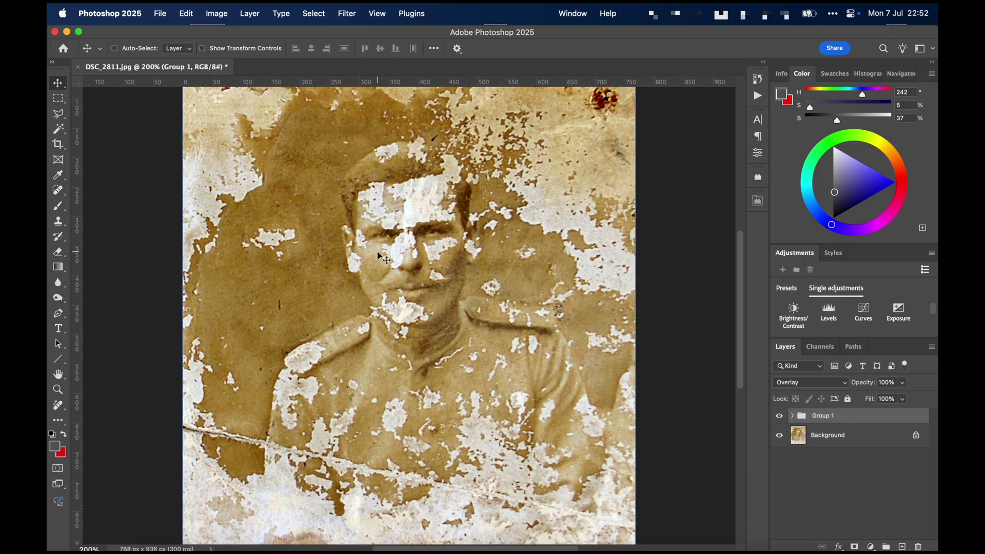
pyautogui.press('super+minus')
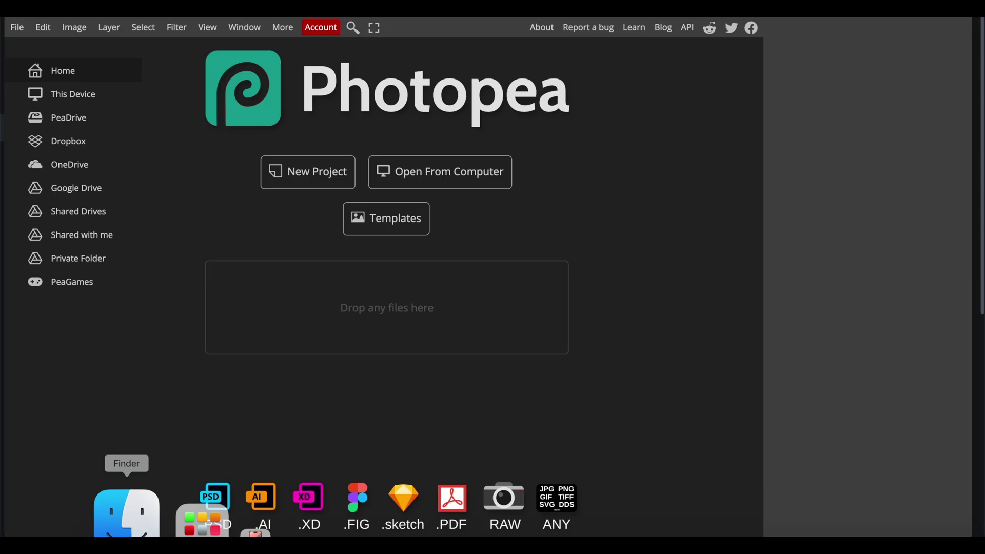
# Load DSC_2811.jpg into Photopea and duplicate its Background layer as Layer 1.
pyautogui.click(127, 516)
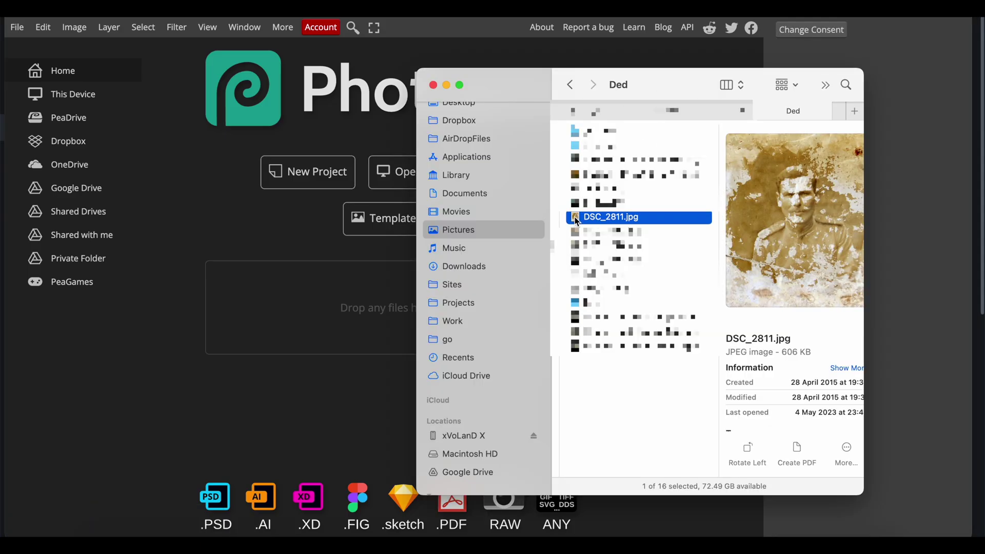
pyautogui.moveTo(576, 221); pyautogui.dragTo(337, 314)
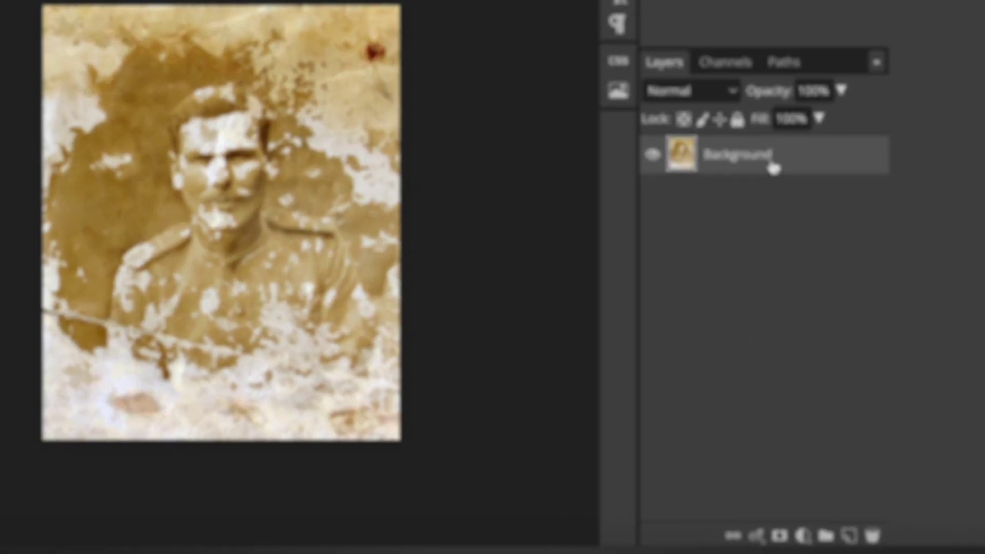
pyautogui.moveTo(680, 264); pyautogui.dragTo(725, 444)
pyautogui.moveTo(908, 395); pyautogui.dragTo(932, 547)
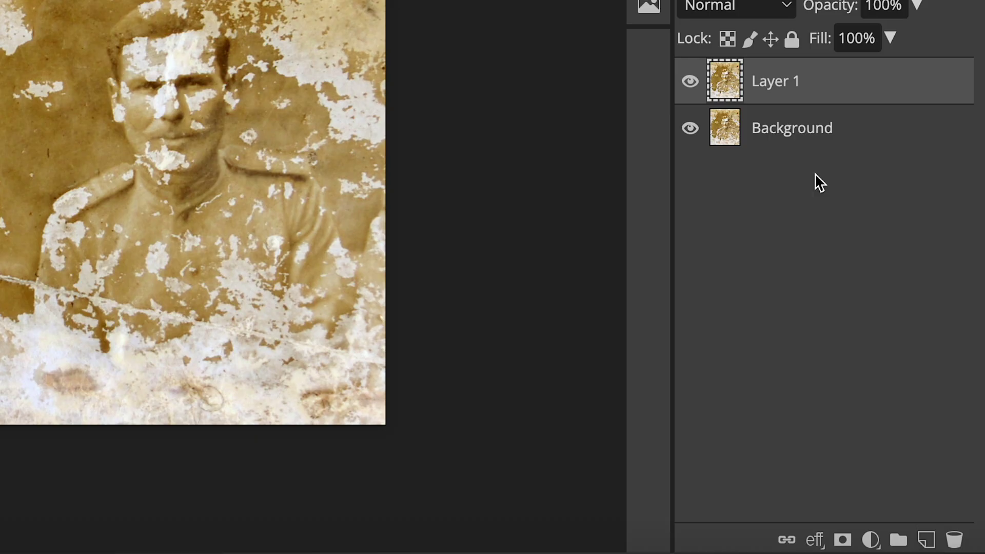
# Duplicate Layer 1, group both layers in Folder 1, and make the copy inverted Vivid Light.
pyautogui.moveTo(823, 93); pyautogui.dragTo(927, 542)
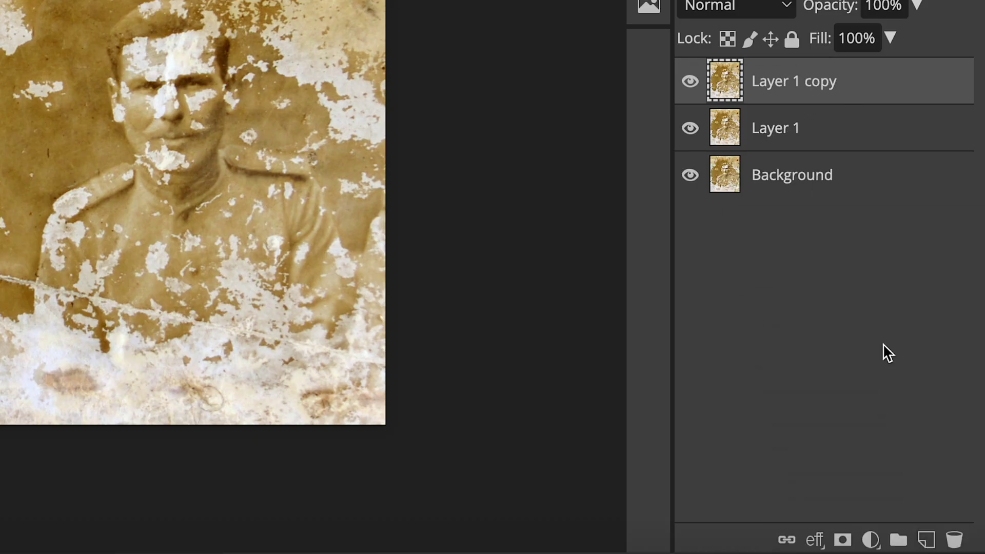
pyautogui.click(828, 137)
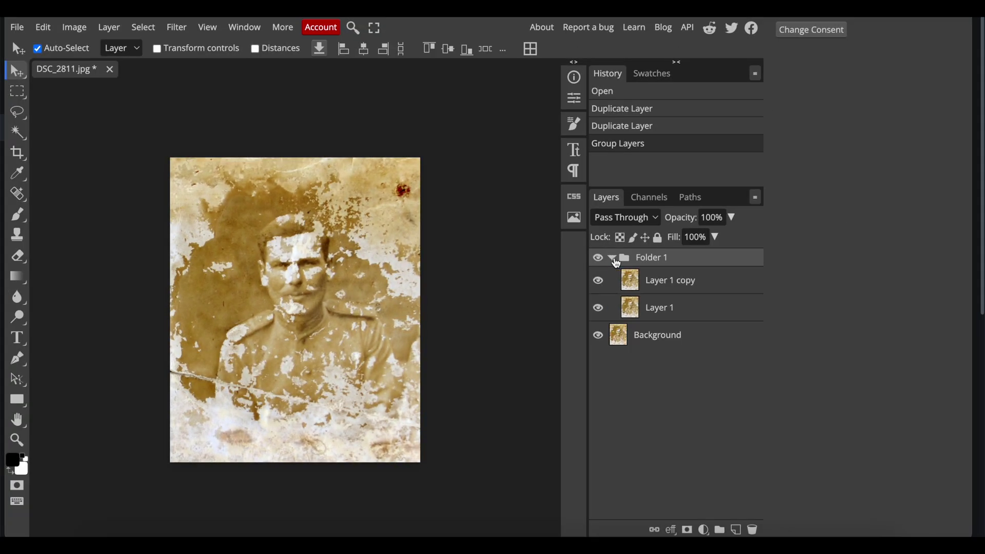
pyautogui.click(697, 291)
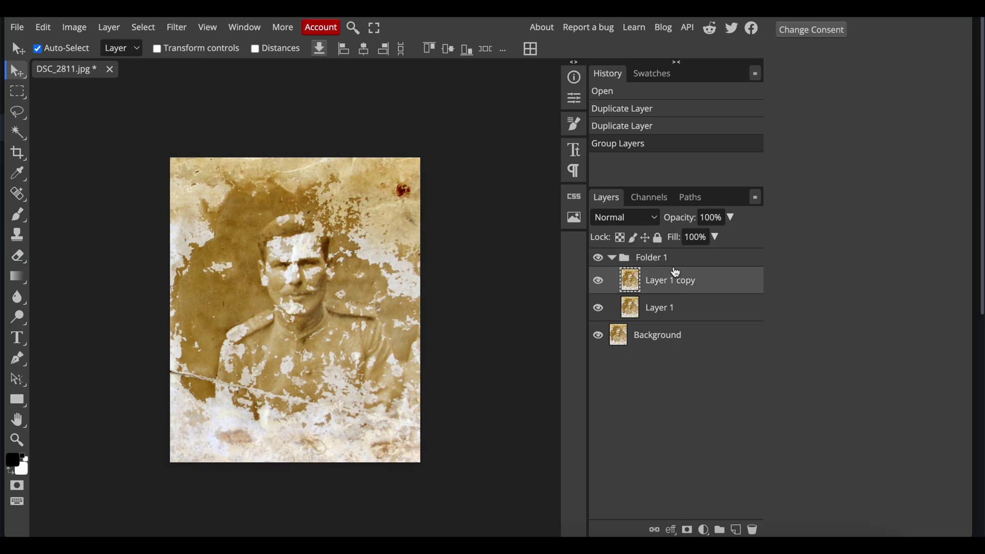
pyautogui.click(655, 224)
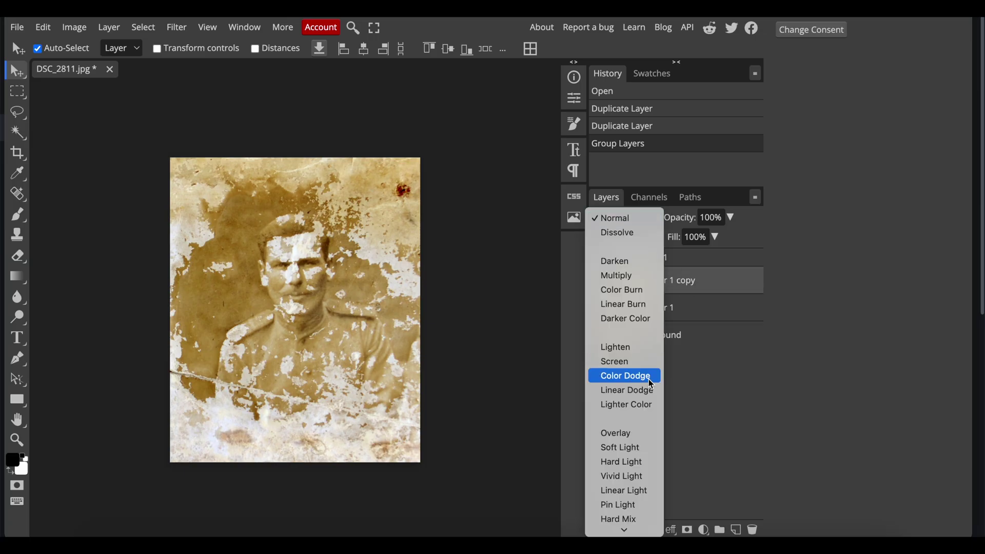
pyautogui.click(643, 486)
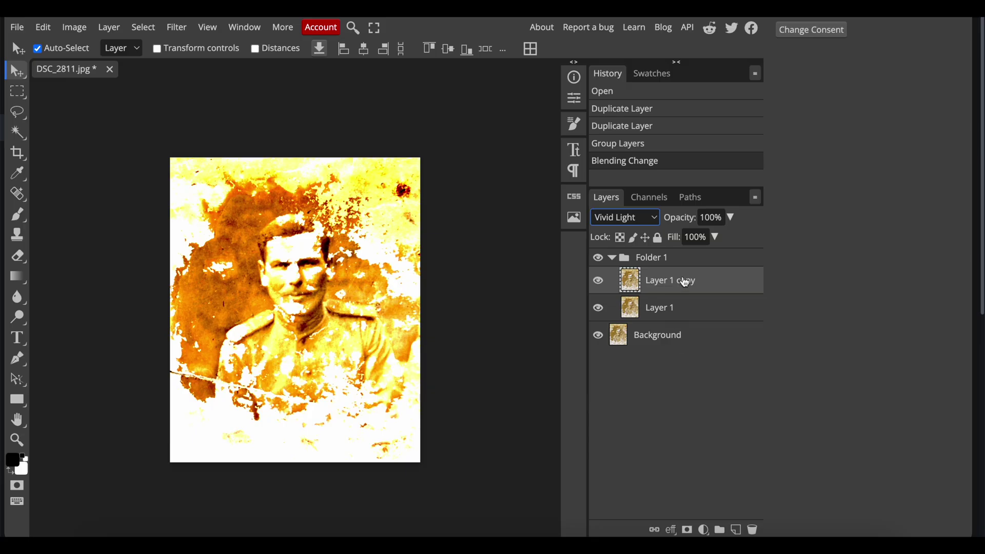
pyautogui.hotkey('ctrl', 'i')
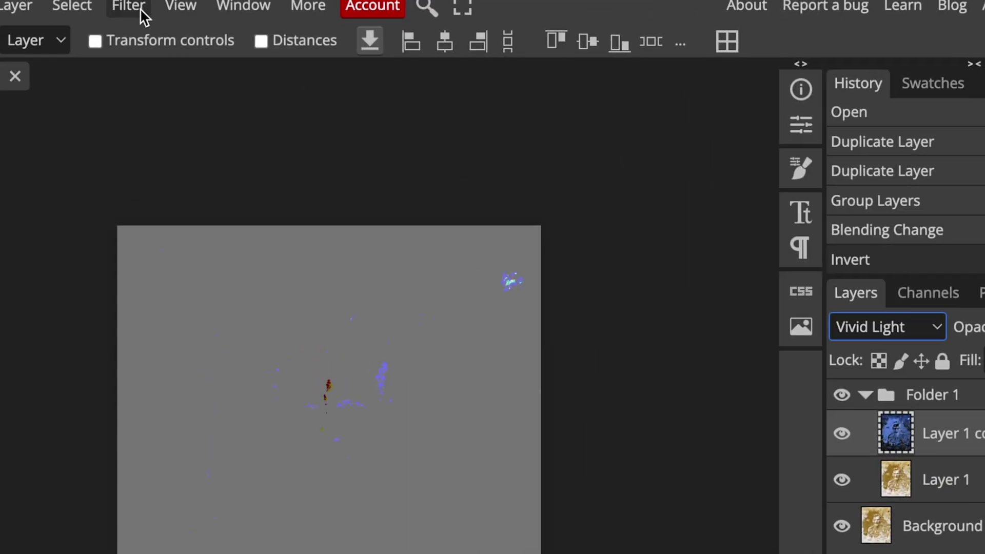
# Apply a Gaussian Blur of about 2.2 px to Layer 1 copy.
pyautogui.click(143, 14)
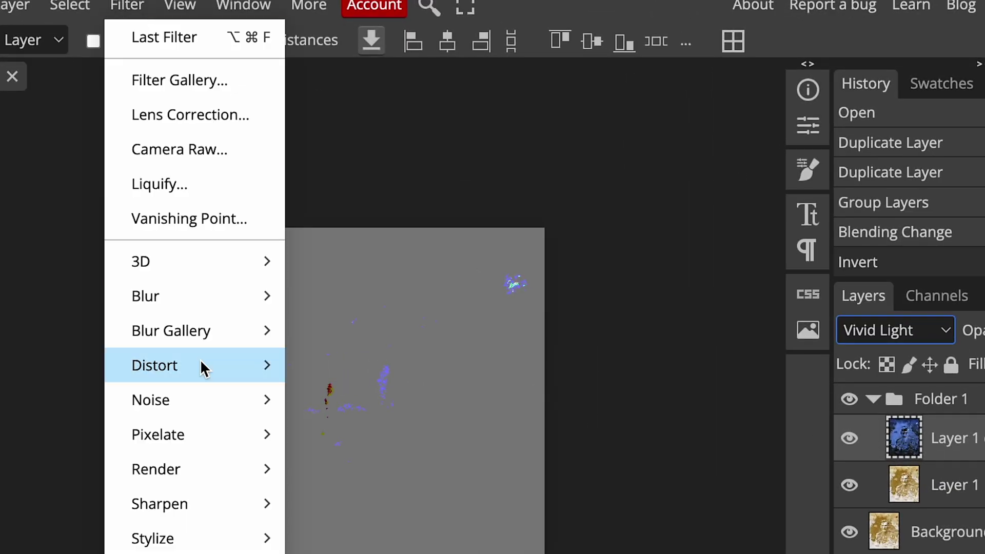
pyautogui.moveTo(229, 296)
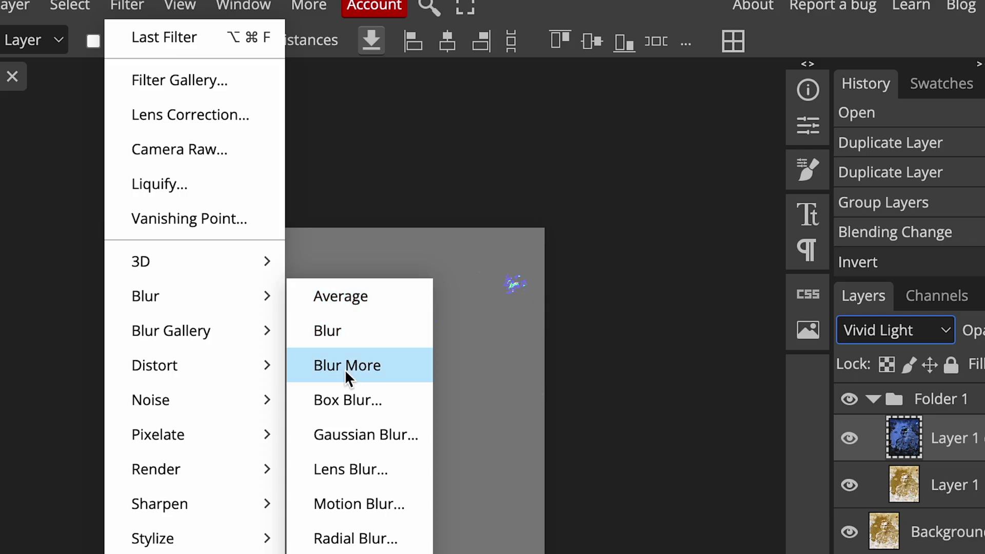
pyautogui.click(399, 441)
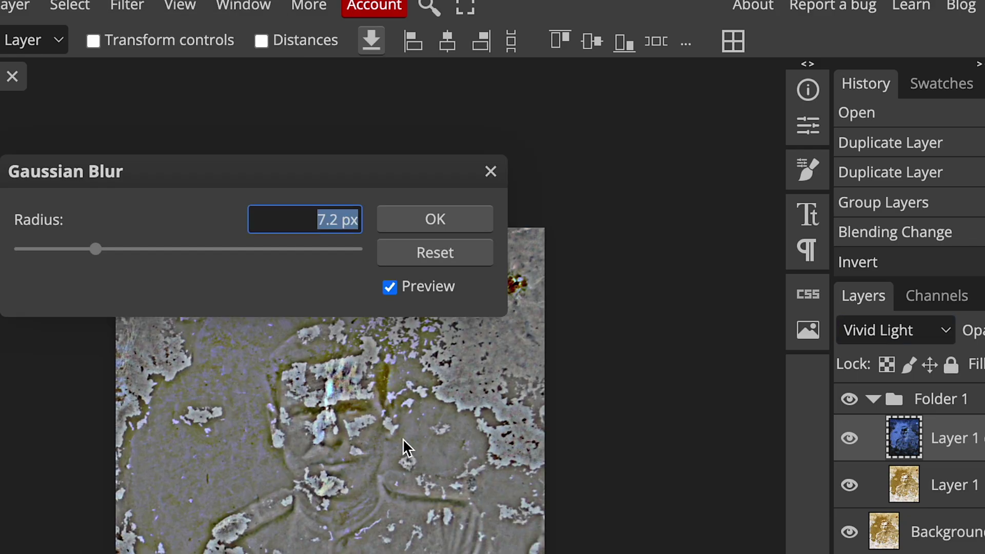
pyautogui.moveTo(323, 176); pyautogui.dragTo(518, 125)
pyautogui.click(304, 187)
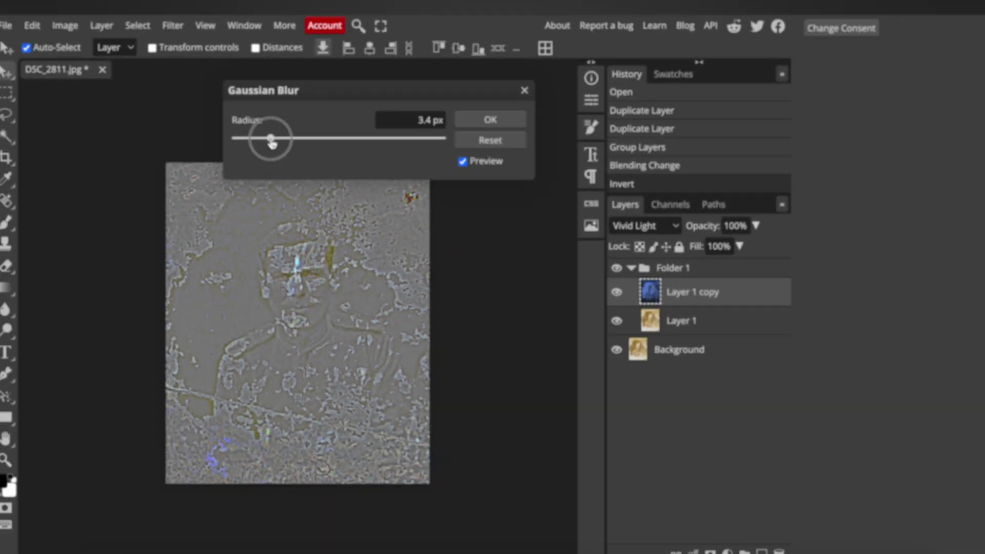
pyautogui.moveTo(272, 143); pyautogui.dragTo(268, 142)
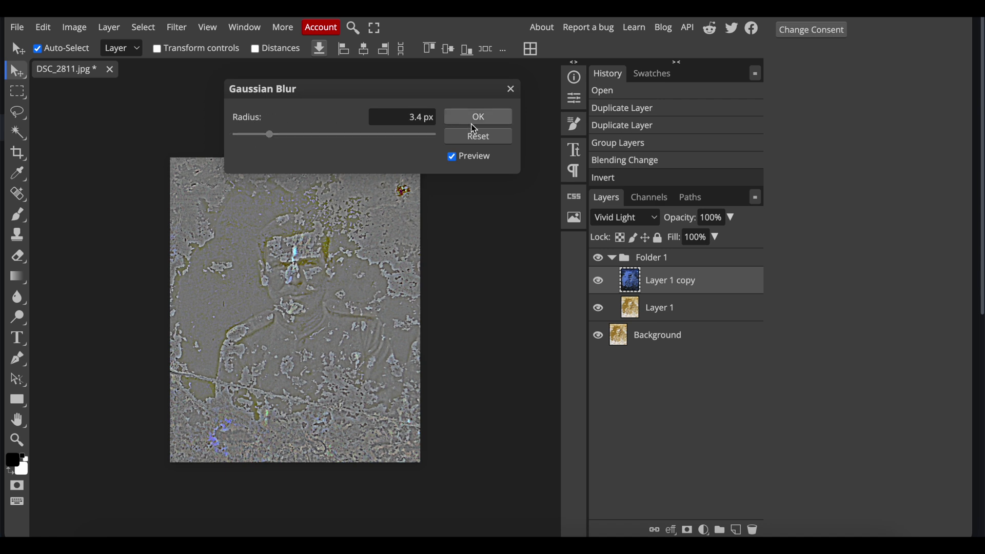
pyautogui.click(474, 128)
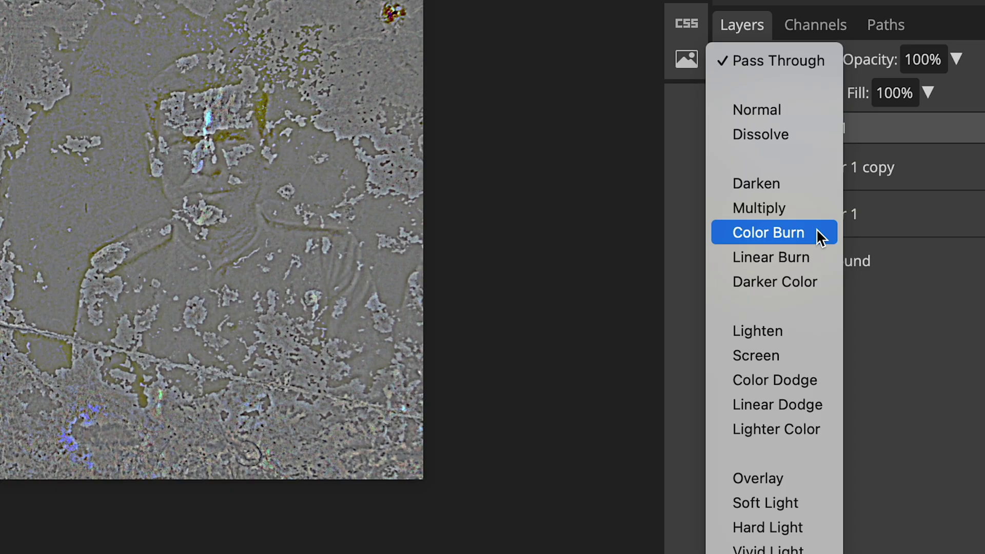
# Set Folder 1 to Overlay blending, enlarge the page to 110%, and collapse the folder.
pyautogui.click(759, 478)
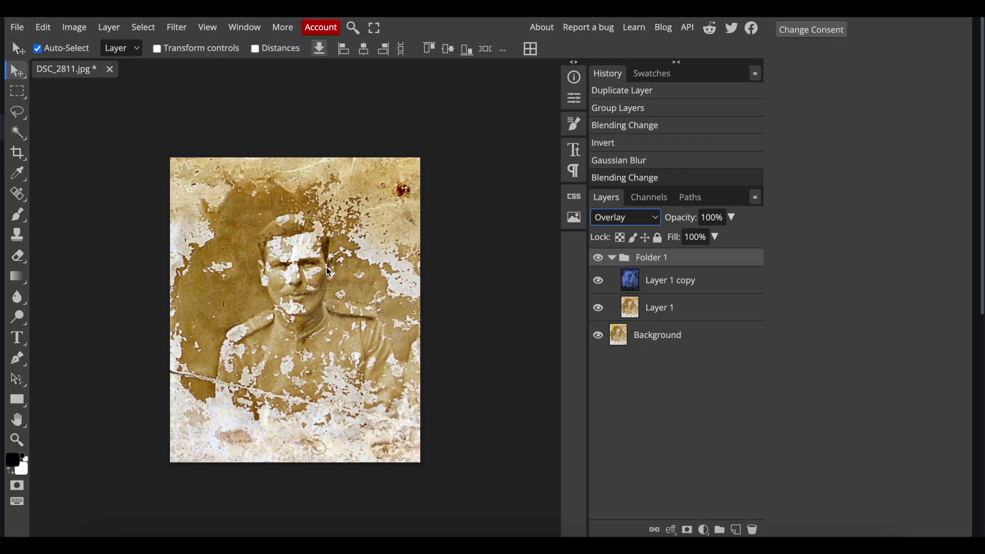
pyautogui.hotkey('ctrl', '+')
pyautogui.click(576, 280)
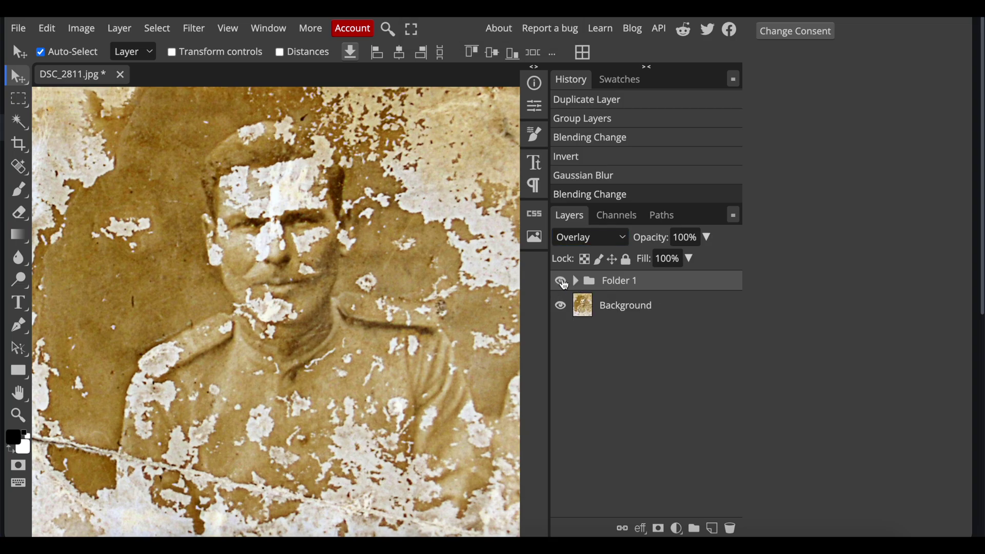
# Toggle Folder 1's visibility off and on to compare, leaving the overlay effect visible.
pyautogui.click(561, 281)
pyautogui.click(561, 282)
pyautogui.click(562, 282)
pyautogui.click(561, 282)
pyautogui.click(562, 281)
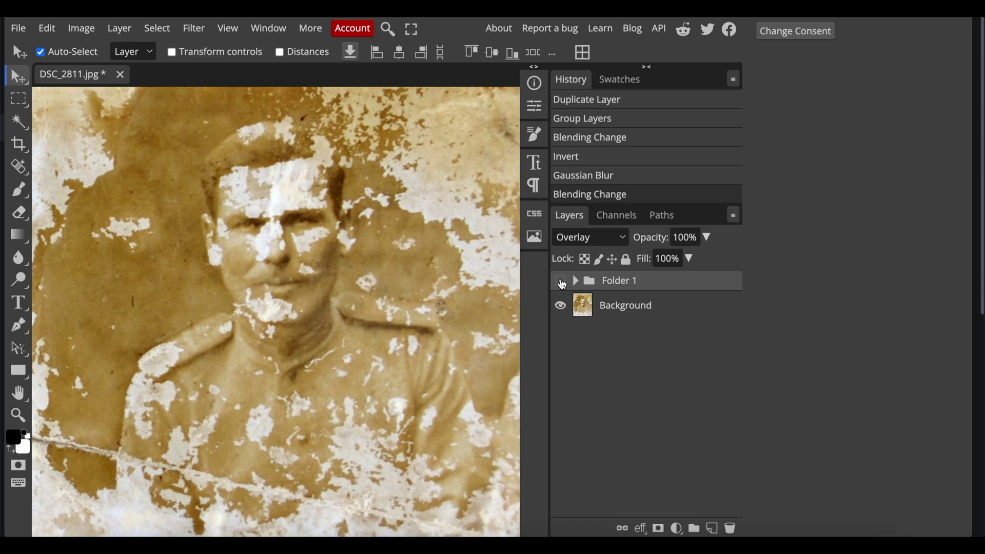
pyautogui.click(562, 281)
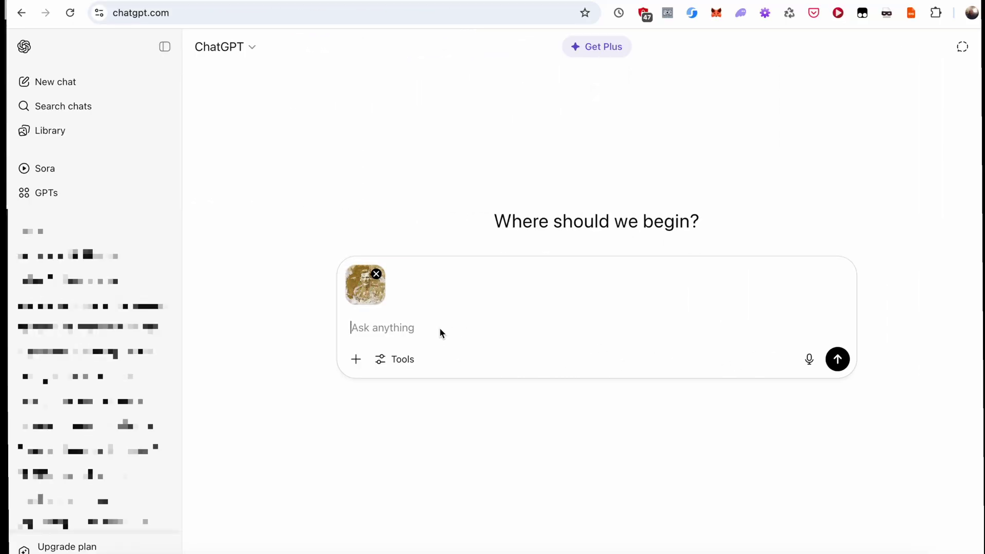
# Paste the restore-and-colorise request into ChatGPT and review the returned colour portrait.
pyautogui.hotkey('ctrl', 'v')
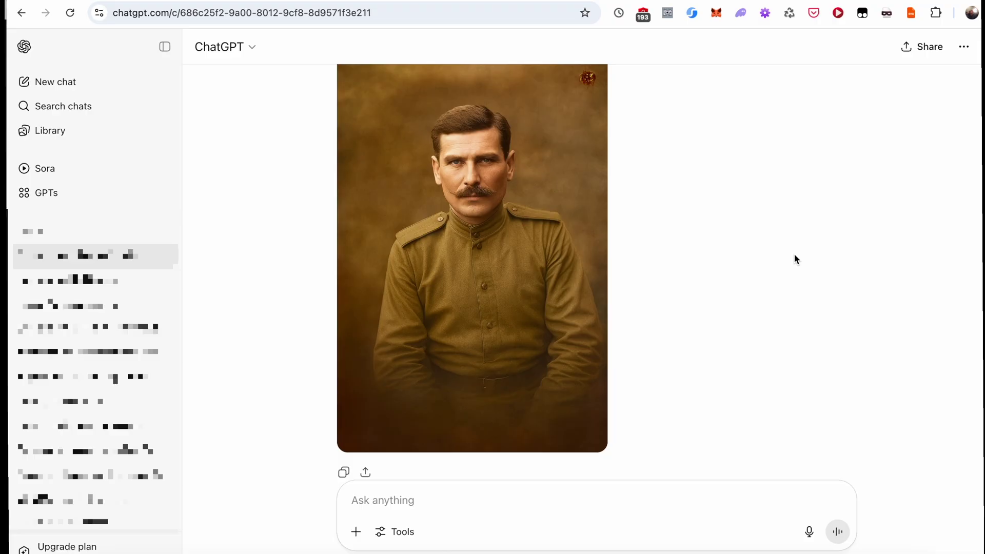
pyautogui.scroll(3, 795, 254)
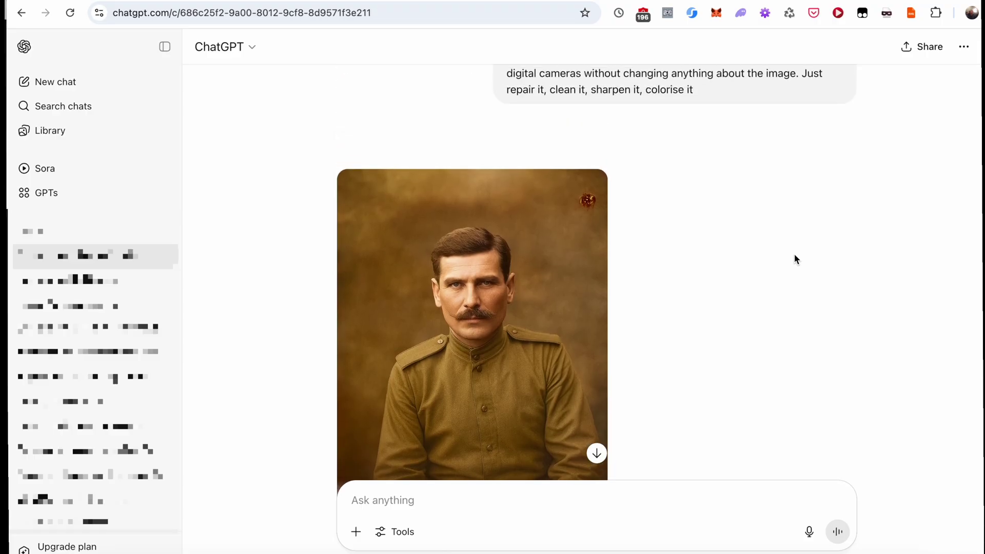
pyautogui.scroll(2, 794, 254)
pyautogui.scroll(3, 794, 254)
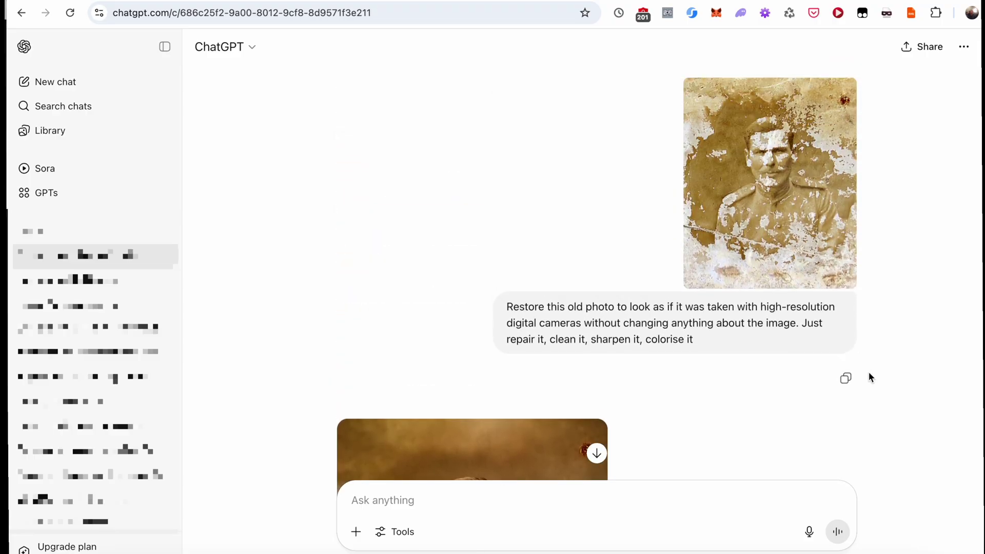
pyautogui.scroll(-1, 869, 374)
pyautogui.scroll(-3, 869, 374)
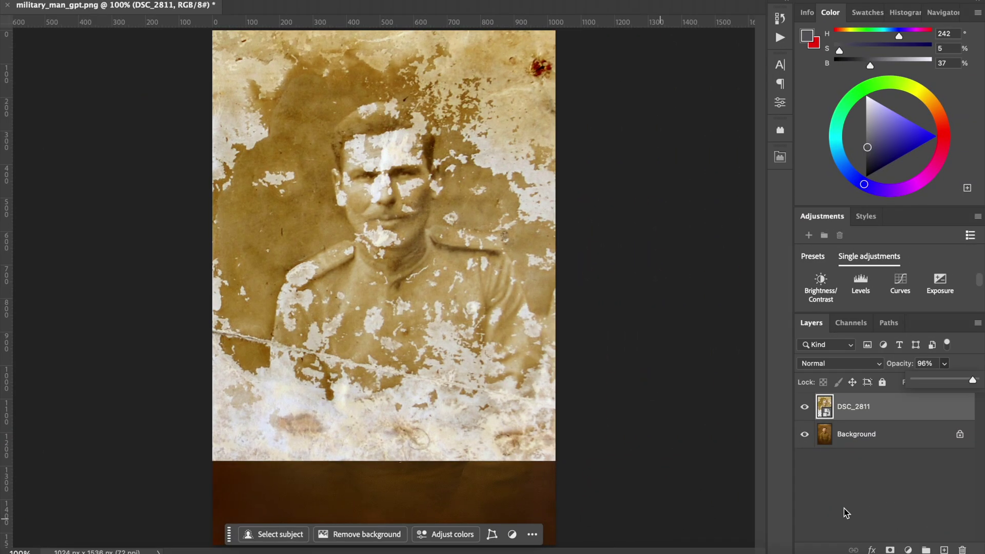
# Fade DSC_2811 nearly transparent to reveal the restored portrait, then raise it to 80% opacity.
pyautogui.press('Down')
pyautogui.press('Down')
pyautogui.press('Down')
pyautogui.press('Down')
pyautogui.press('Down')
pyautogui.press('Down')
pyautogui.press('Down')
pyautogui.press('Down')
pyautogui.press('Down')
pyautogui.press('Down')
pyautogui.press('Down')
pyautogui.press('Down')
pyautogui.press('Down')
pyautogui.press('Down')
pyautogui.press('Down')
pyautogui.press('Down')
pyautogui.press('Down')
pyautogui.press('Down')
pyautogui.press('Down')
pyautogui.press('Down')
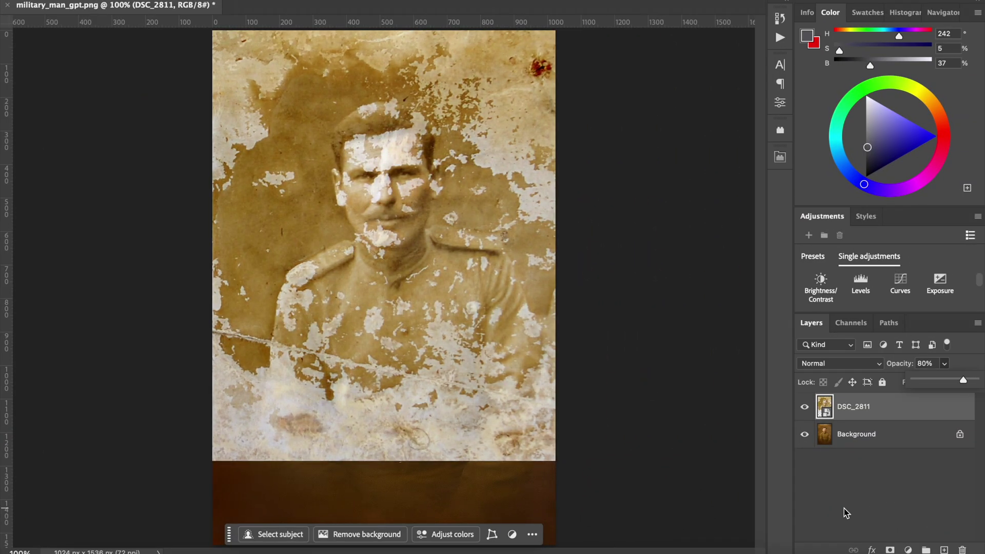
pyautogui.press('Down')
pyautogui.press('Down')
pyautogui.press('Down')
pyautogui.press('Down')
pyautogui.press('Down')
pyautogui.press('Down')
pyautogui.press('Down')
pyautogui.press('Down')
pyautogui.press('Down')
pyautogui.press('Down')
pyautogui.press('Down')
pyautogui.press('Down')
pyautogui.press('Down')
pyautogui.press('Down')
pyautogui.press('Down')
pyautogui.press('Down')
pyautogui.press('Down')
pyautogui.press('Down')
pyautogui.press('Down')
pyautogui.press('Down')
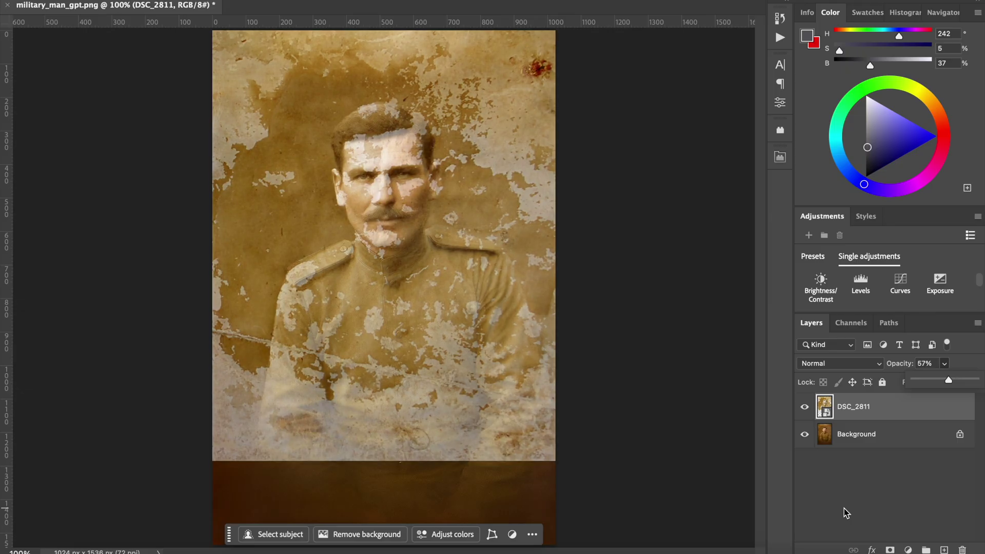
pyautogui.press('Down')
pyautogui.press('Down')
pyautogui.press('Down')
pyautogui.press('Down')
pyautogui.press('Down')
pyautogui.press('Down')
pyautogui.press('Down')
pyautogui.press('Down')
pyautogui.press('Down')
pyautogui.press('Down')
pyautogui.press('Down')
pyautogui.press('Down')
pyautogui.press('Down')
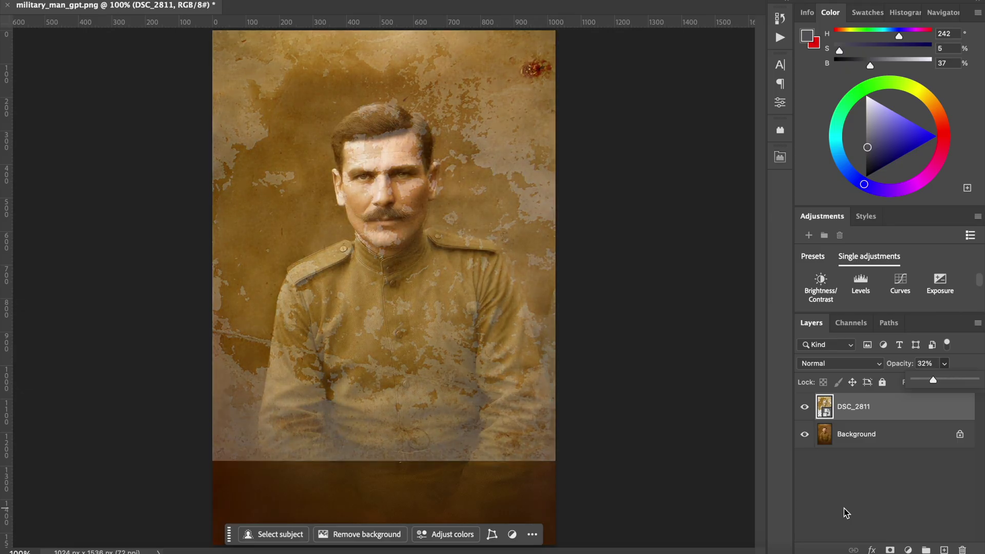
pyautogui.press('Up')
pyautogui.press('Up')
pyautogui.press('Up')
pyautogui.press('Up')
pyautogui.press('Up')
pyautogui.press('Up')
pyautogui.press('Up')
pyautogui.press('Up')
pyautogui.press('Up')
pyautogui.press('Up')
pyautogui.press('Up')
pyautogui.press('Up')
pyautogui.press('Up')
pyautogui.press('Up')
pyautogui.press('Up')
pyautogui.press('Up')
pyautogui.press('Up')
pyautogui.press('Up')
pyautogui.press('Up')
pyautogui.press('Up')
pyautogui.press('Up')
pyautogui.press('Up')
pyautogui.press('Up')
pyautogui.press('Up')
pyautogui.press('Up')
pyautogui.press('Up')
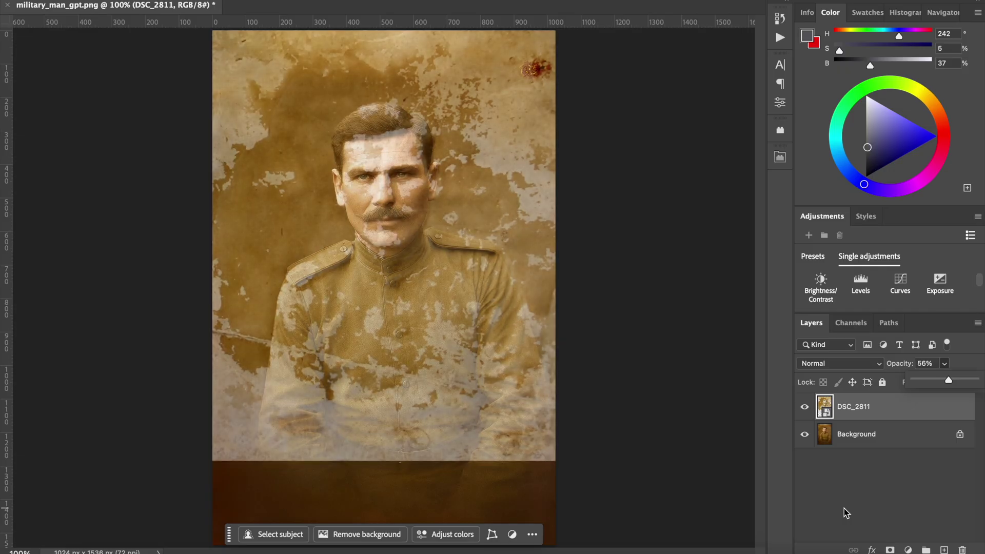
pyautogui.press('Up')
pyautogui.press('Up')
pyautogui.press('Up')
pyautogui.press('Up')
pyautogui.press('Up')
pyautogui.press('Up')
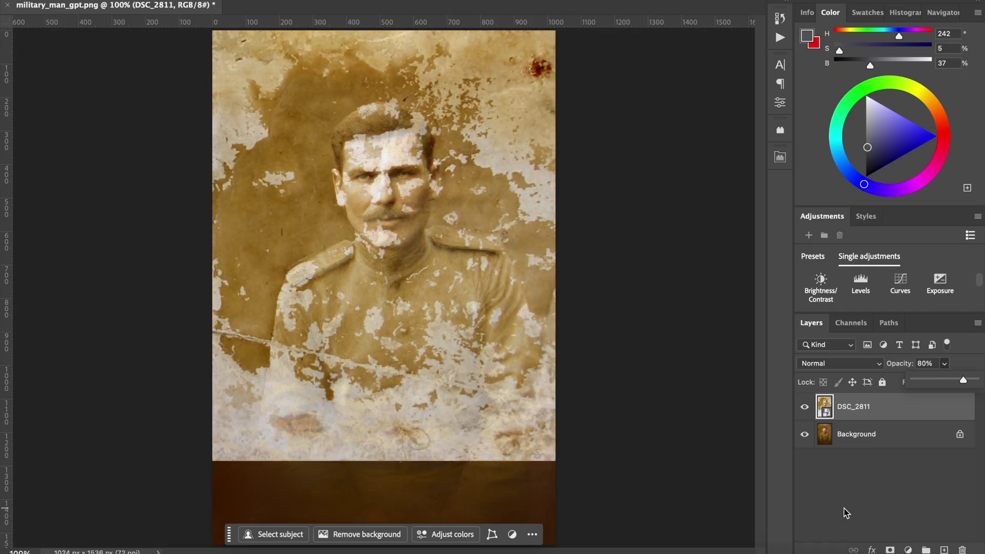
pyautogui.press('Up')
pyautogui.press('Up')
pyautogui.press('Up')
pyautogui.press('Up')
pyautogui.press('Up')
pyautogui.press('Up')
pyautogui.press('Up')
pyautogui.press('Up')
pyautogui.press('Up')
pyautogui.press('Up')
pyautogui.press('Up')
pyautogui.press('Up')
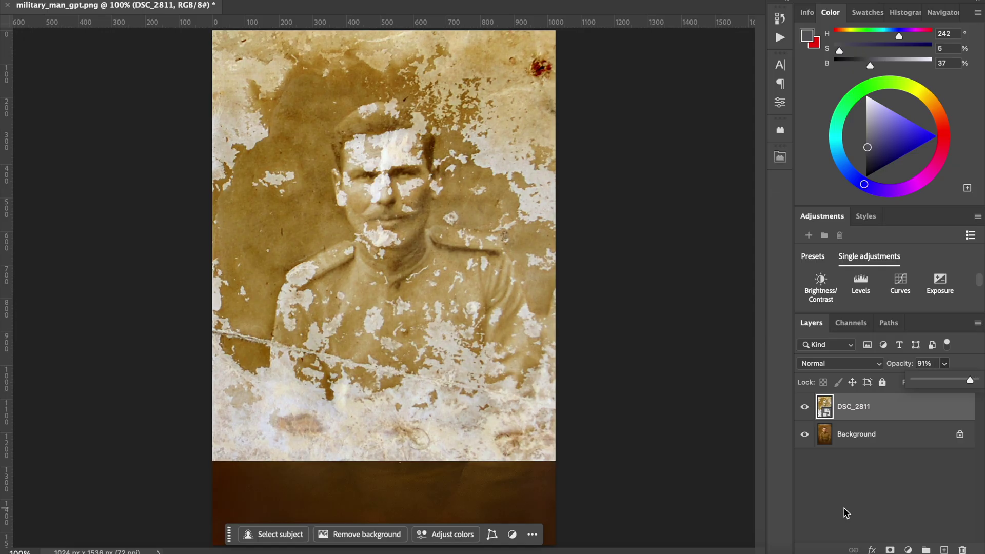
# Fade the original down to 20% opacity, raise it to 92%, and settle at 87%.
pyautogui.press('Down')
pyautogui.press('Down')
pyautogui.press('Down')
pyautogui.press('Down')
pyautogui.press('Down')
pyautogui.press('Down')
pyautogui.press('Down')
pyautogui.press('Down')
pyautogui.press('Down')
pyautogui.press('Down')
pyautogui.press('Down')
pyautogui.press('Down')
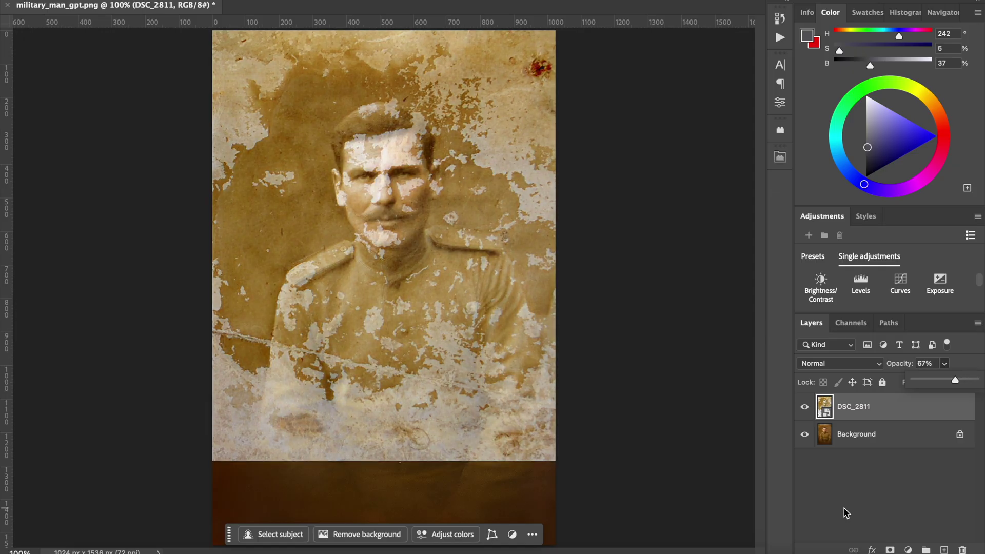
pyautogui.press('Down')
pyautogui.press('Down')
pyautogui.press('Down')
pyautogui.press('Down')
pyautogui.press('Down')
pyautogui.press('Down')
pyautogui.press('Down')
pyautogui.press('Down')
pyautogui.press('Down')
pyautogui.press('Down')
pyautogui.press('Down')
pyautogui.press('Down')
pyautogui.press('Down')
pyautogui.press('Down')
pyautogui.press('Down')
pyautogui.press('Down')
pyautogui.press('Down')
pyautogui.press('Down')
pyautogui.press('Down')
pyautogui.press('Down')
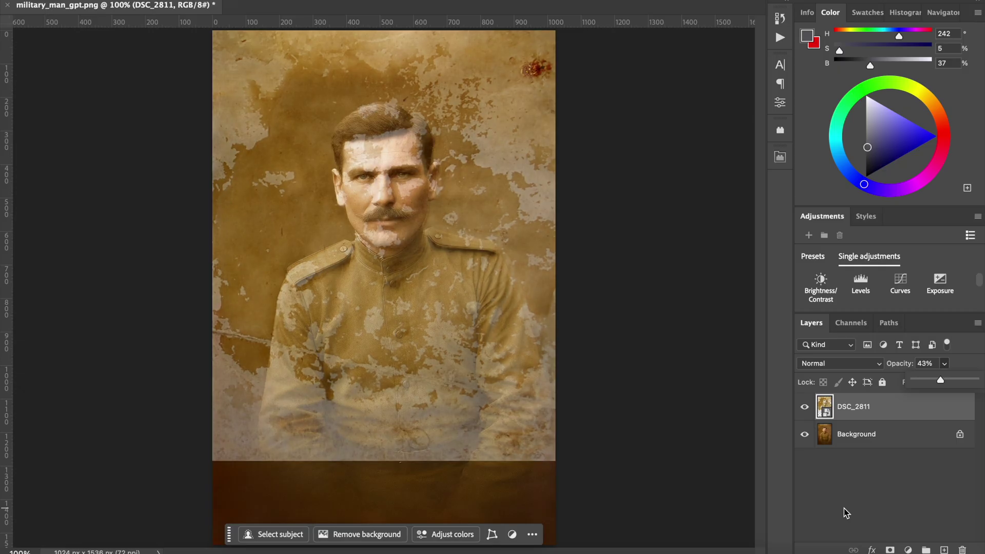
pyautogui.press('Down')
pyautogui.press('Down')
pyautogui.press('Down')
pyautogui.press('Down')
pyautogui.press('Down')
pyautogui.press('Down')
pyautogui.press('Down')
pyautogui.press('Down')
pyautogui.press('Down')
pyautogui.press('Down')
pyautogui.press('Down')
pyautogui.press('Down')
pyautogui.press('Down')
pyautogui.press('Down')
pyautogui.press('Down')
pyautogui.press('Down')
pyautogui.press('Down')
pyautogui.press('Down')
pyautogui.press('Down')
pyautogui.press('Down')
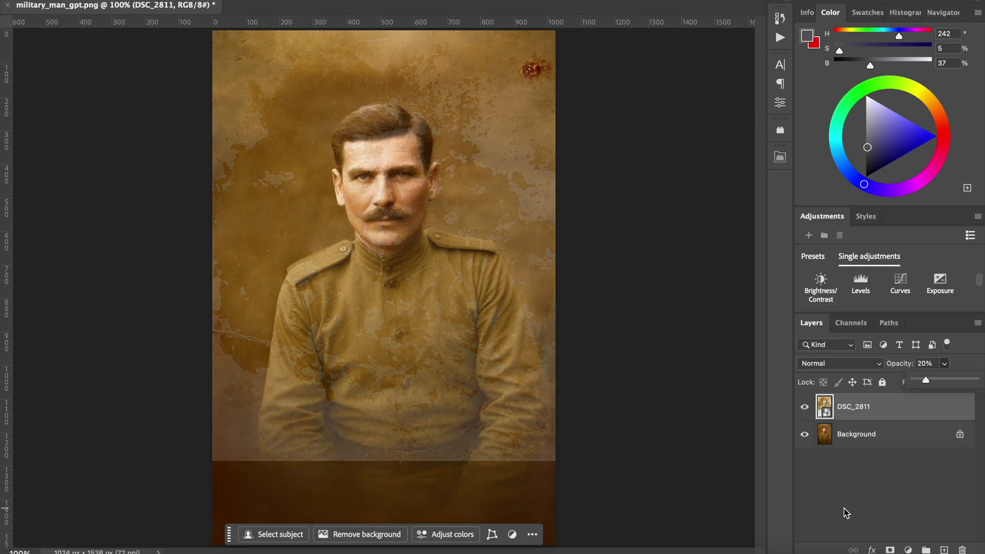
pyautogui.press('Up')
pyautogui.press('Up')
pyautogui.press('Up')
pyautogui.press('Up')
pyautogui.press('Up')
pyautogui.press('Up')
pyautogui.press('Up')
pyautogui.press('Up')
pyautogui.press('Up')
pyautogui.press('Up')
pyautogui.press('Up')
pyautogui.press('Up')
pyautogui.press('Up')
pyautogui.press('Up')
pyautogui.press('Up')
pyautogui.press('Up')
pyautogui.press('Up')
pyautogui.press('Up')
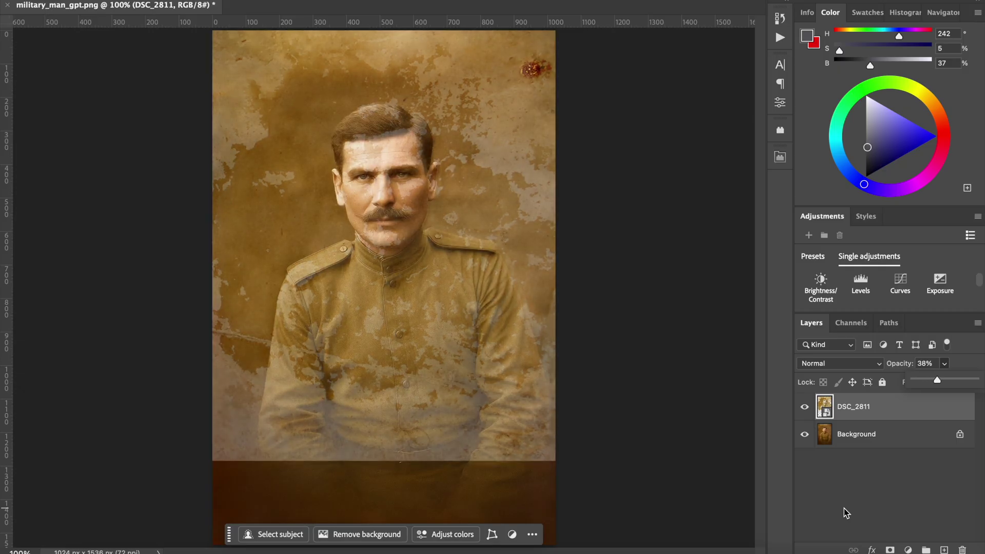
pyautogui.press('Up')
pyautogui.press('Up')
pyautogui.press('Up')
pyautogui.press('Up')
pyautogui.press('Up')
pyautogui.press('Up')
pyautogui.press('Up')
pyautogui.press('Up')
pyautogui.press('Up')
pyautogui.press('Up')
pyautogui.press('Up')
pyautogui.press('Up')
pyautogui.press('Up')
pyautogui.press('Up')
pyautogui.press('Up')
pyautogui.press('Up')
pyautogui.press('Up')
pyautogui.press('Up')
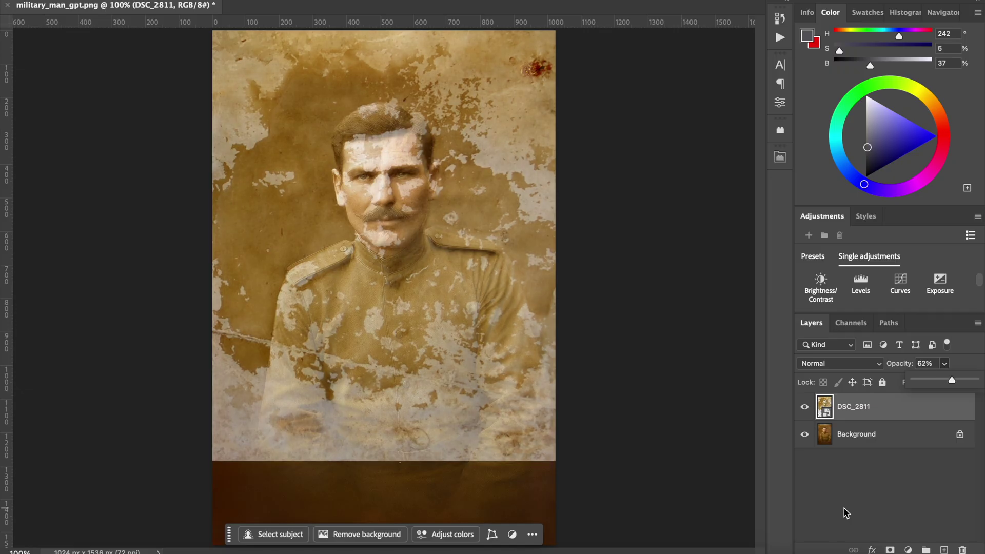
pyautogui.press('Up')
pyautogui.press('Up')
pyautogui.press('Up')
pyautogui.press('Up')
pyautogui.press('Up')
pyautogui.press('Up')
pyautogui.press('Up')
pyautogui.press('Up')
pyautogui.press('Up')
pyautogui.press('Up')
pyautogui.press('Up')
pyautogui.press('Up')
pyautogui.press('Up')
pyautogui.press('Up')
pyautogui.press('Up')
pyautogui.press('Up')
pyautogui.press('Up')
pyautogui.press('Up')
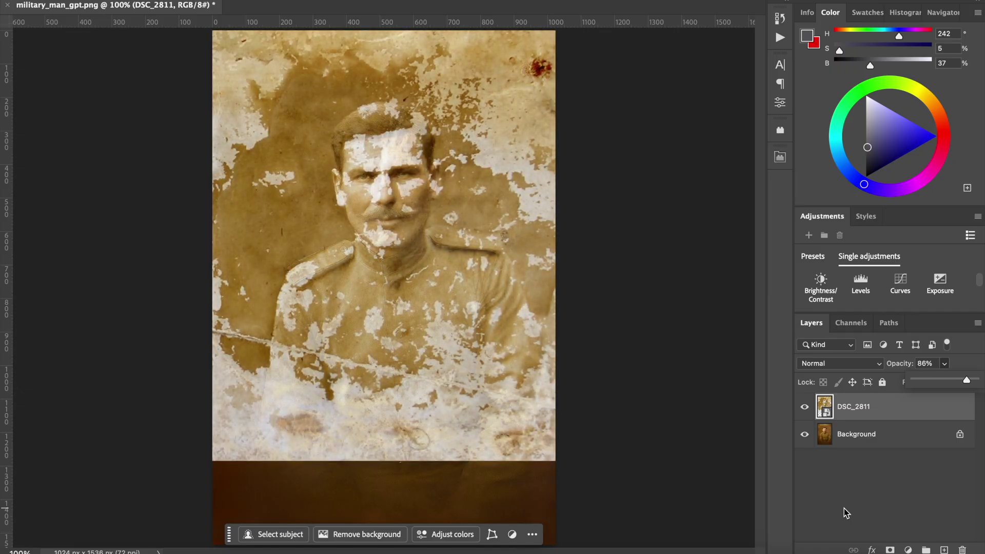
pyautogui.press('Up')
pyautogui.press('Up')
pyautogui.press('Up')
pyautogui.press('Up')
pyautogui.press('Up')
pyautogui.press('Up')
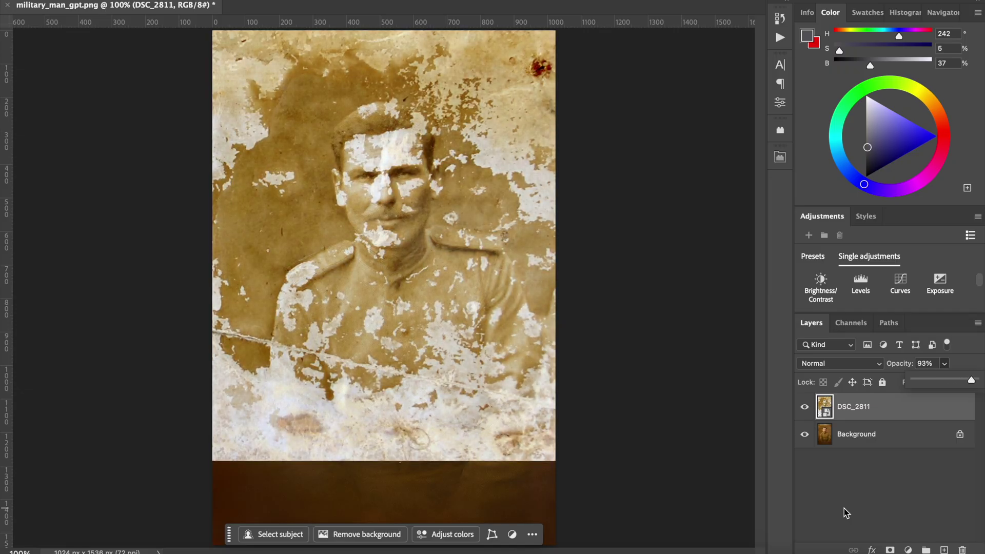
pyautogui.press('Down')
pyautogui.press('Down')
pyautogui.press('Down')
pyautogui.press('Down')
pyautogui.press('Down')
pyautogui.press('Down')
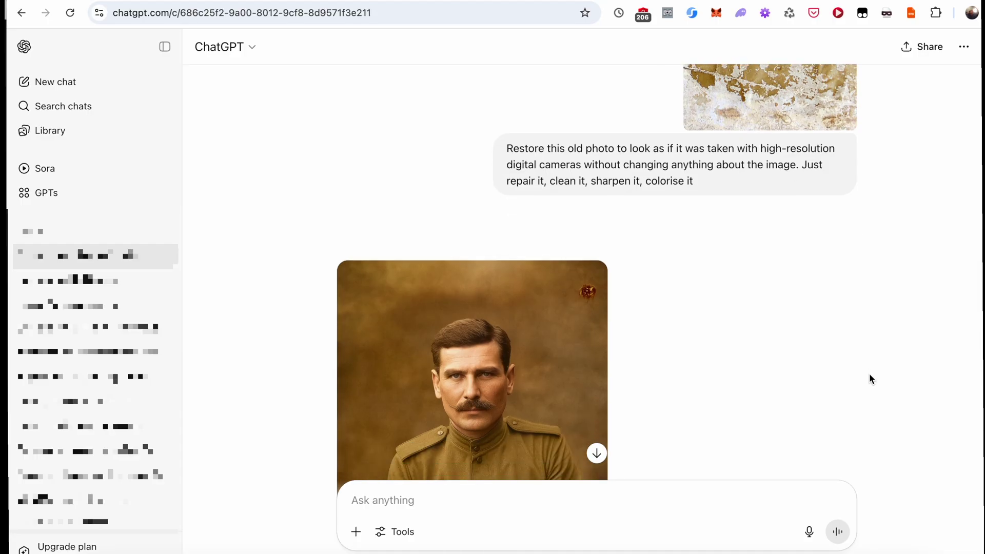
pyautogui.scroll(3, 871, 380)
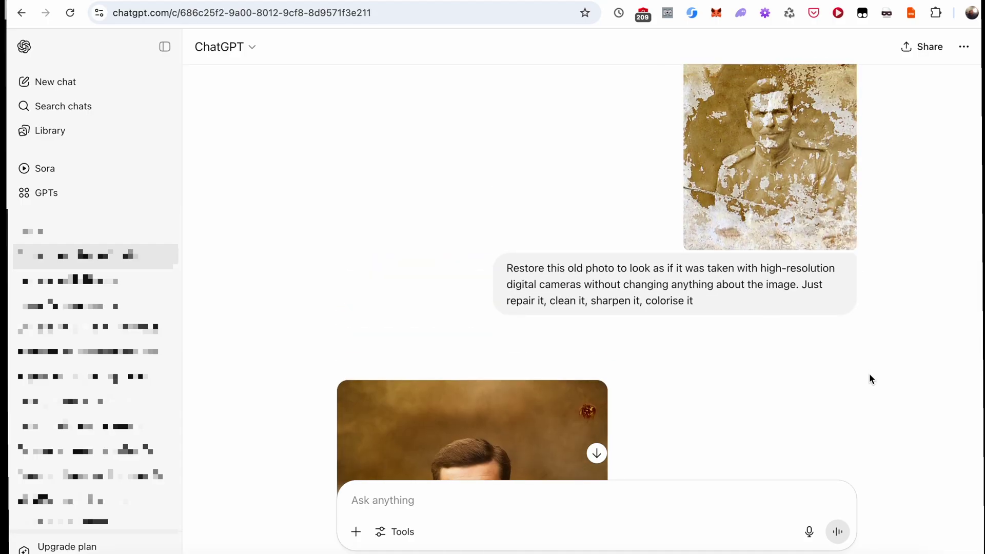
pyautogui.scroll(-3, 871, 380)
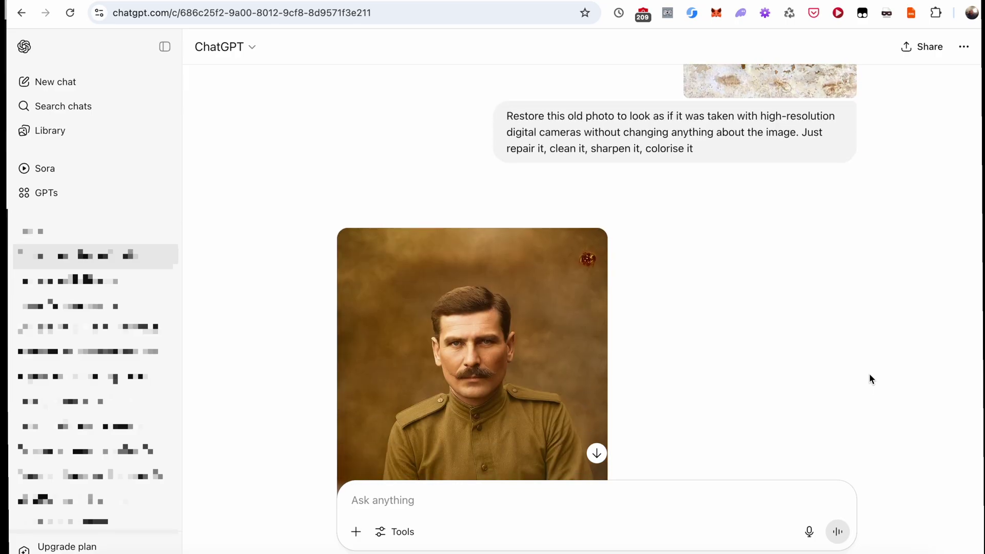
pyautogui.scroll(-1, 869, 378)
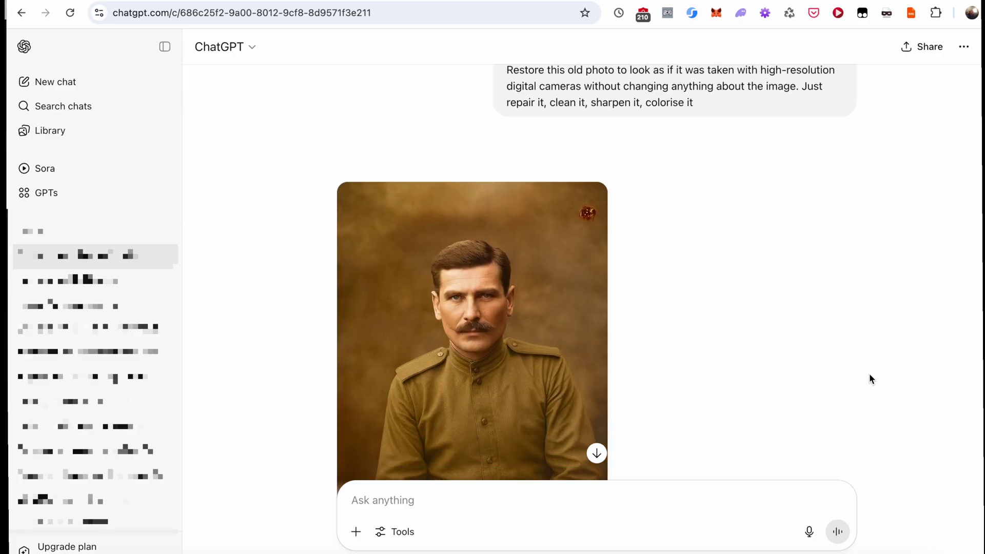
pyautogui.scroll(-2, 870, 379)
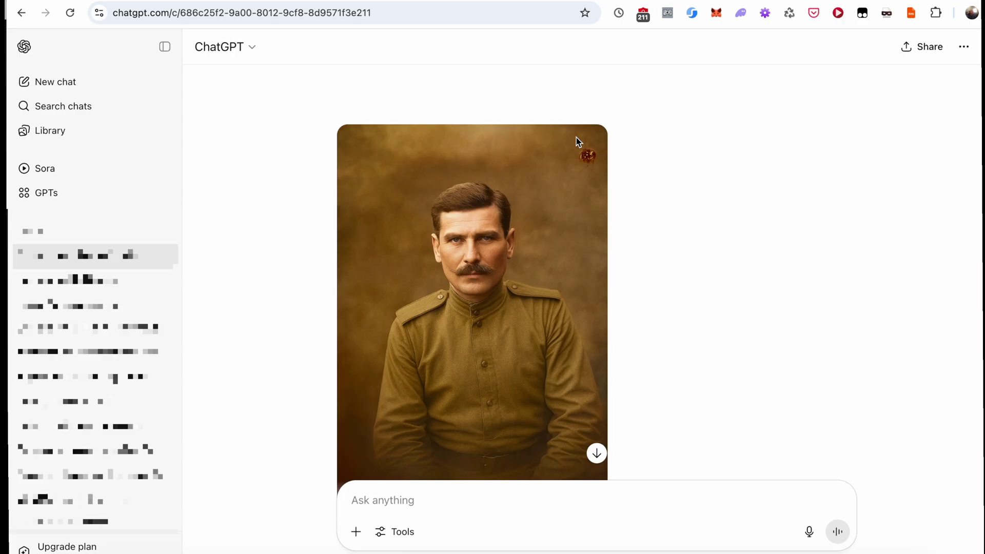